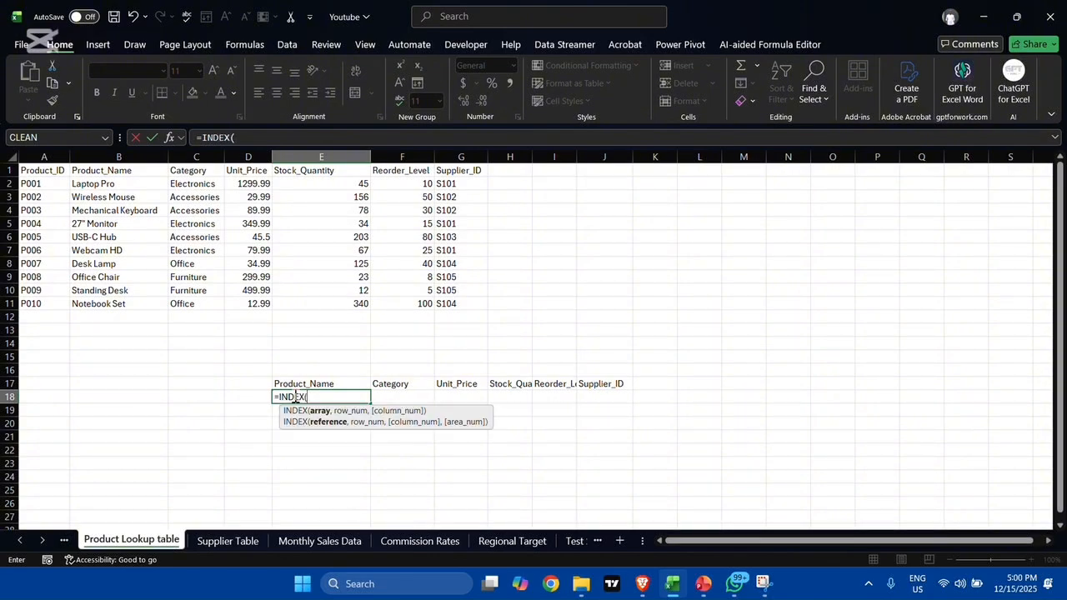
Step: Complete the formula in E18 as =INDIRECT("B2:G11") to return the product data under the copied headers
{"action": "key", "text": "BackSpace"}
{"action": "key", "text": "BackSpace"}
{"action": "key", "text": "BackSpace"}
{"action": "type", "text": "IR"}
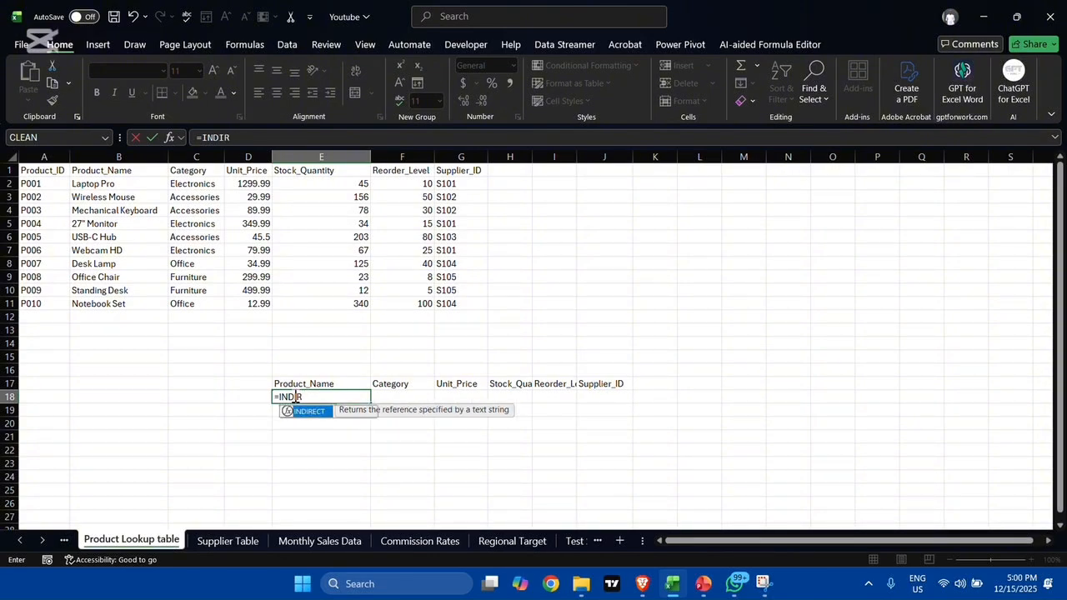
{"action": "key", "text": "Tab"}
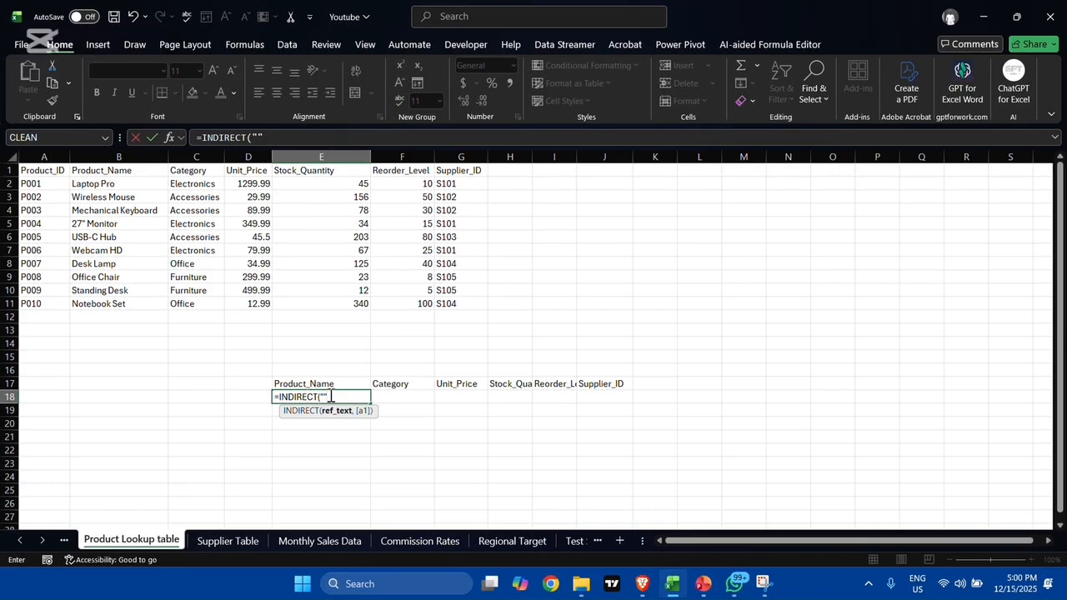
{"action": "left_click", "coordinate": [322, 397]}
{"action": "type", "text": "B2:G11"}
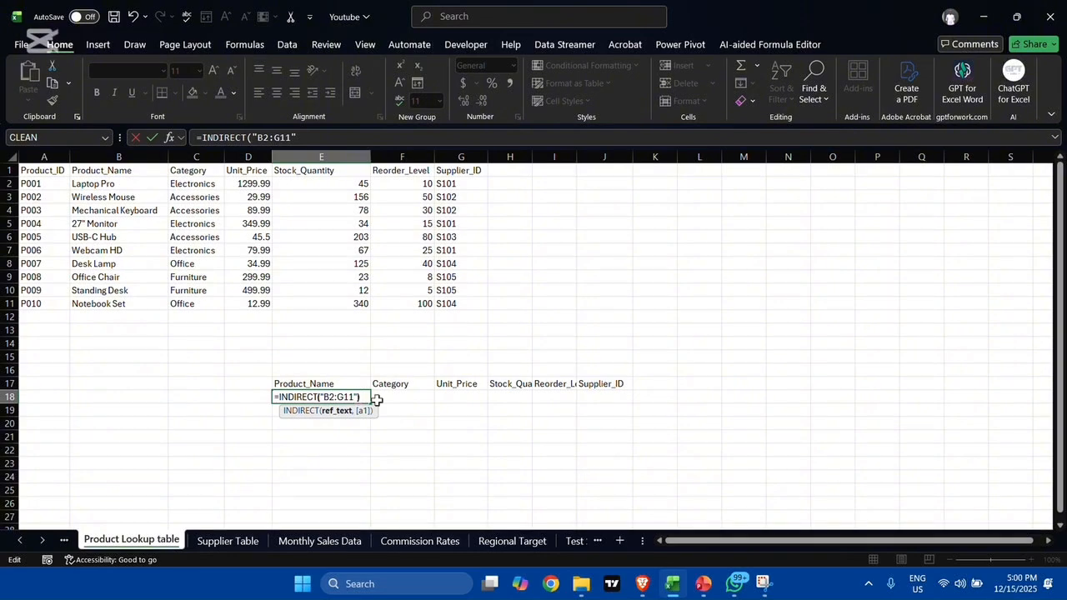
{"action": "type", "text": ")"}
{"action": "key", "text": "Return"}
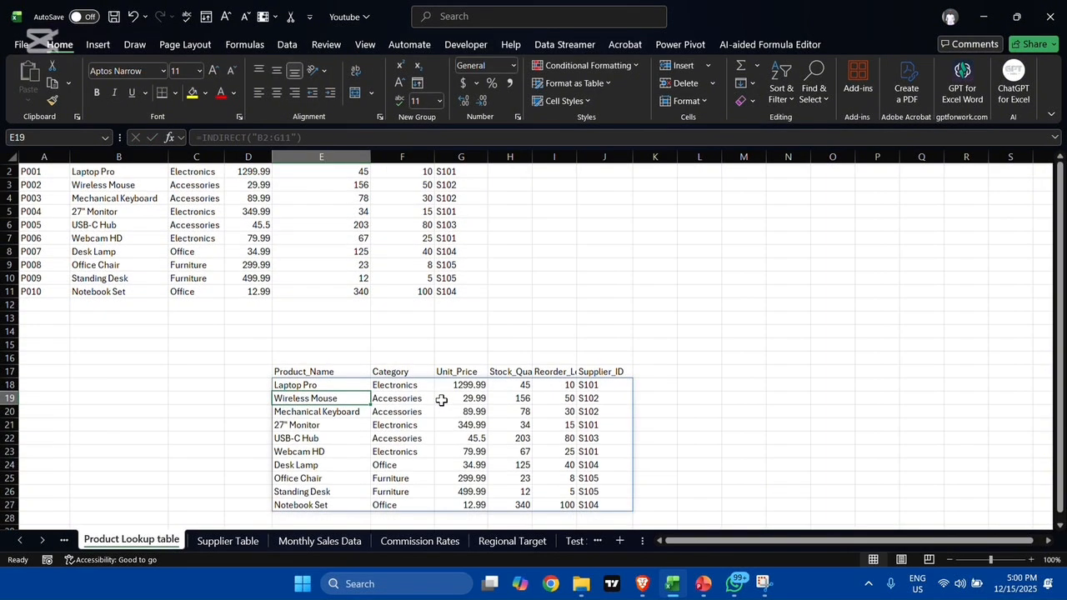
Step: Try to clear the USB-C Hub's Reorder_Level cell inside the INDIRECT result range
{"action": "scroll", "coordinate": [440, 400], "scroll_direction": "down", "scroll_amount": 4}
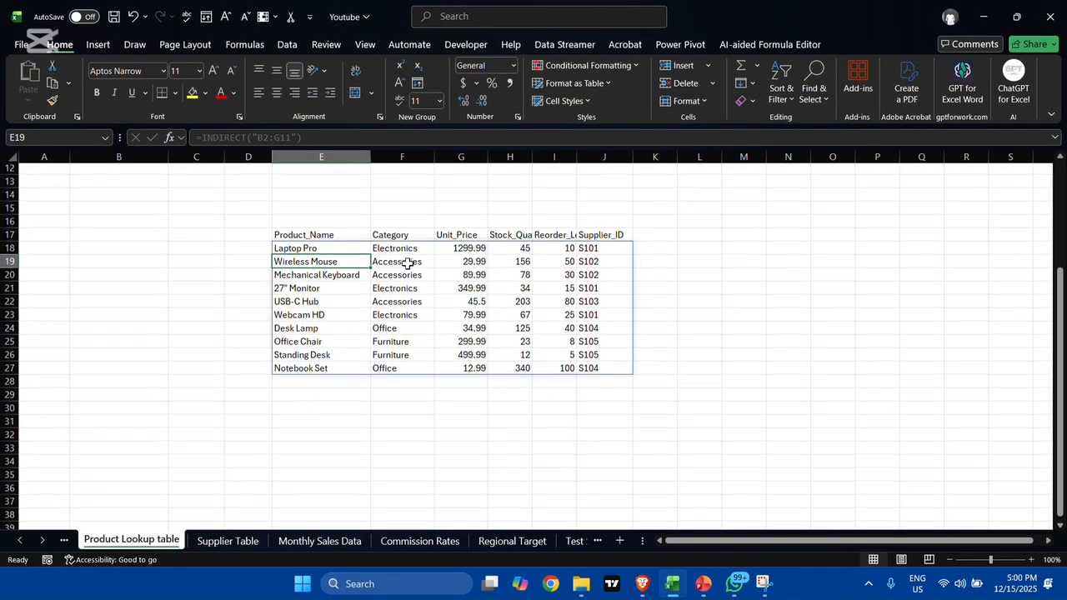
{"action": "scroll", "coordinate": [252, 214], "scroll_direction": "up", "scroll_amount": 3}
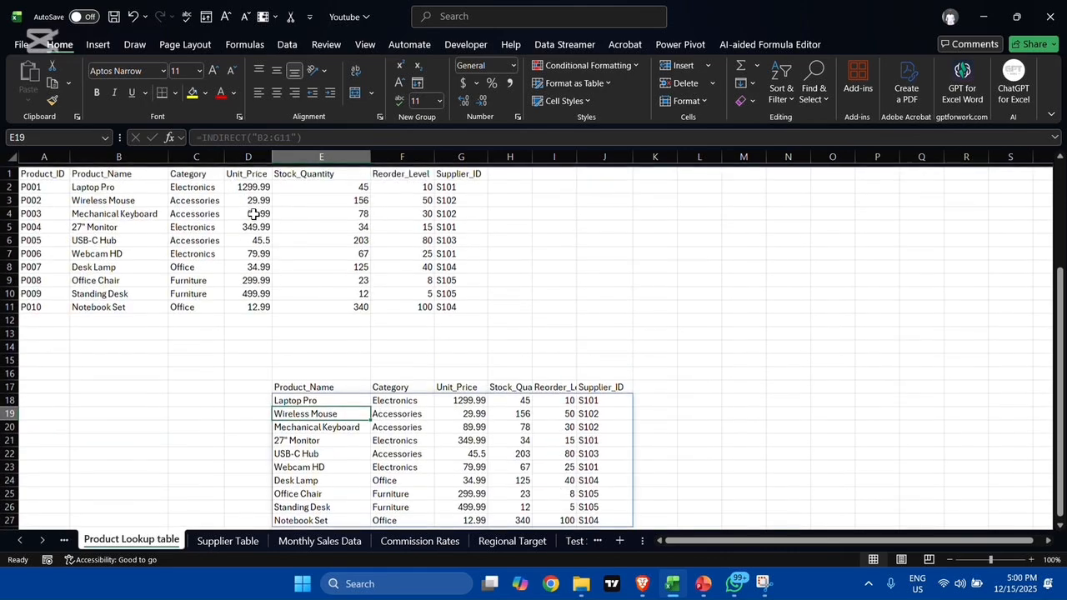
{"action": "scroll", "coordinate": [405, 380], "scroll_direction": "down", "scroll_amount": 1}
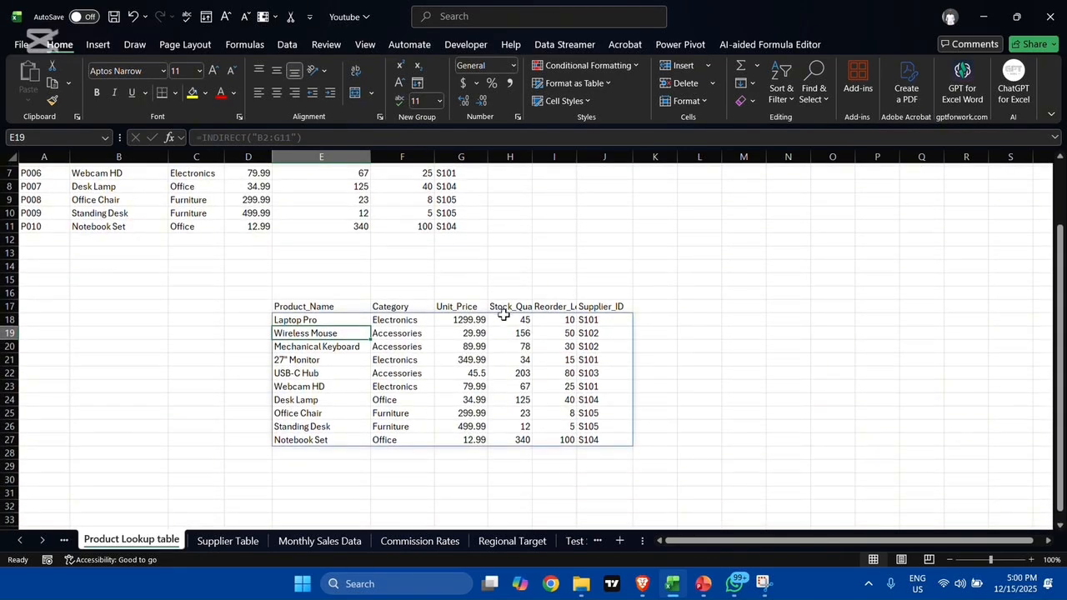
{"action": "left_click", "coordinate": [558, 372]}
{"action": "key", "text": "BackSpace"}
{"action": "left_click", "coordinate": [617, 371]}
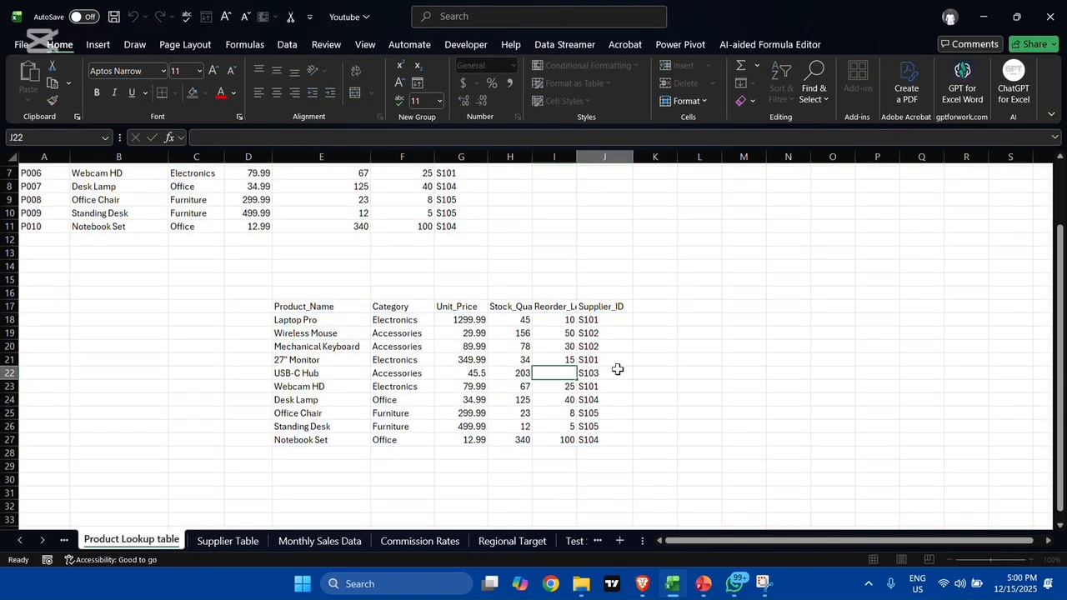
{"action": "left_click", "coordinate": [697, 333]}
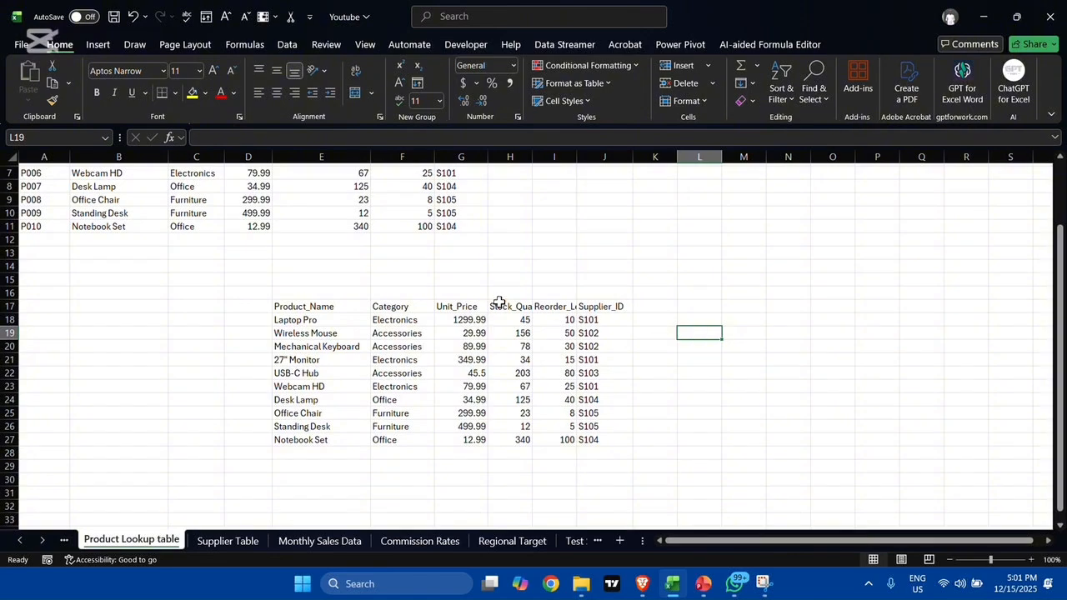
Step: Inspect several cells of the INDIRECT result range, including J24 and E18, to see which one holds the editable formula
{"action": "left_click", "coordinate": [392, 343]}
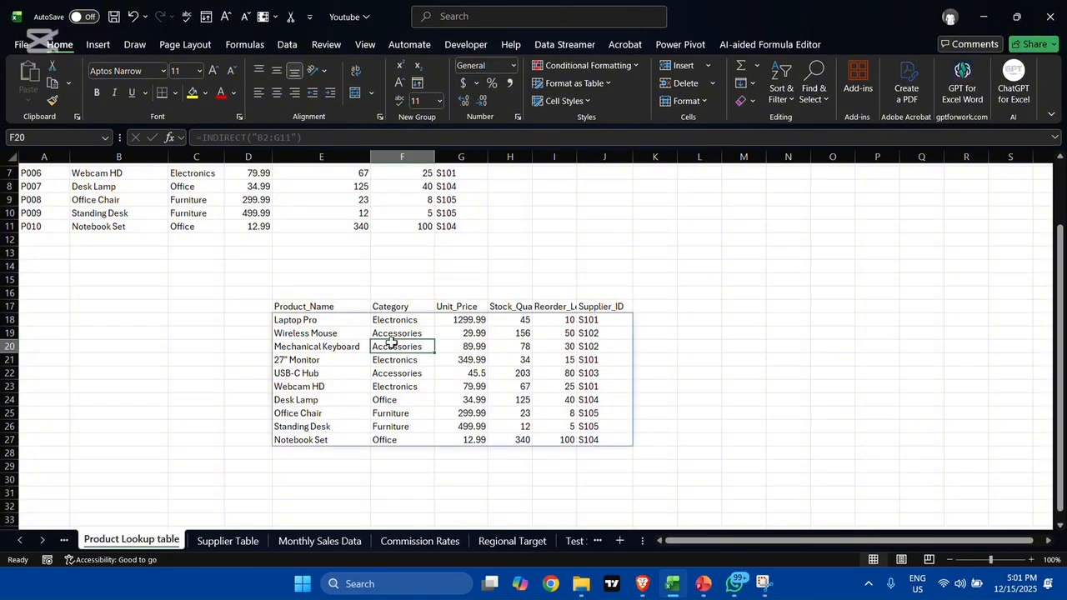
{"action": "double_click", "coordinate": [605, 339]}
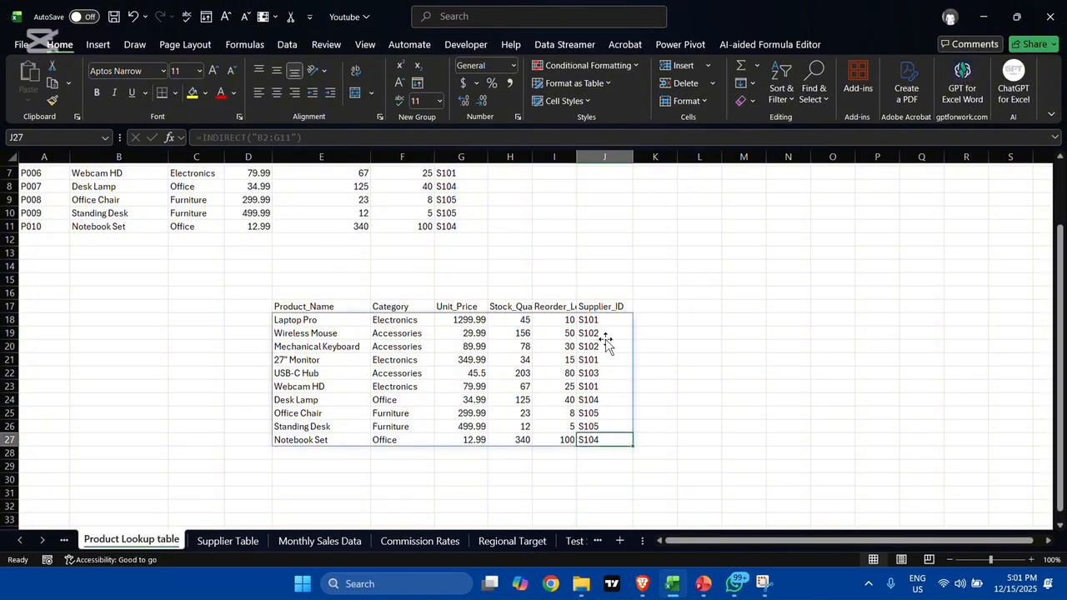
{"action": "left_click", "coordinate": [595, 401]}
{"action": "double_click", "coordinate": [597, 401]}
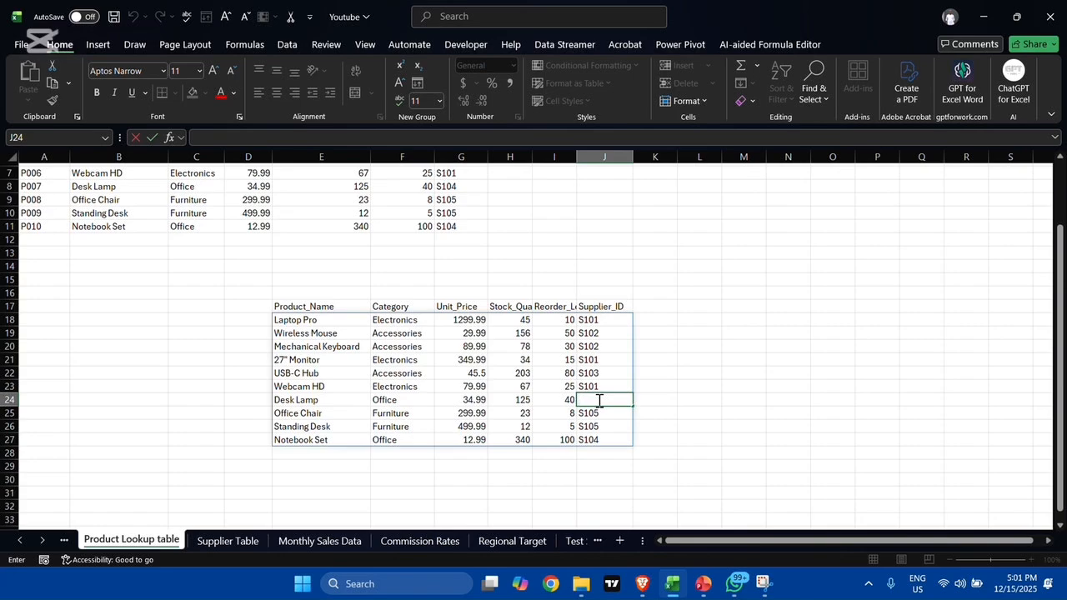
{"action": "left_click", "coordinate": [696, 370]}
{"action": "left_click", "coordinate": [337, 328]}
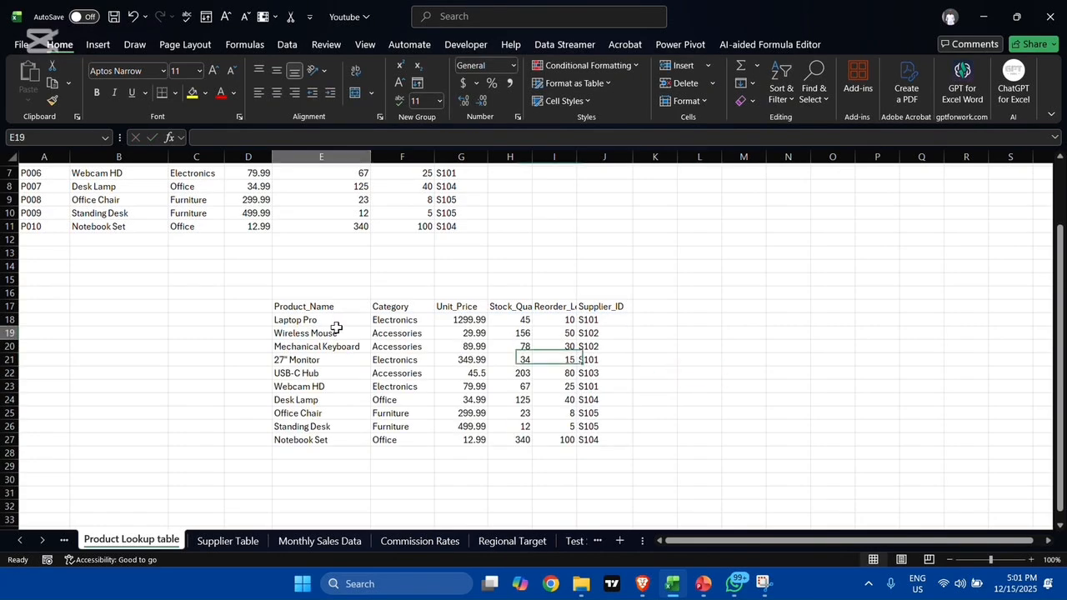
{"action": "key", "text": "Up"}
{"action": "key", "text": "Up"}
{"action": "left_click", "coordinate": [309, 321]}
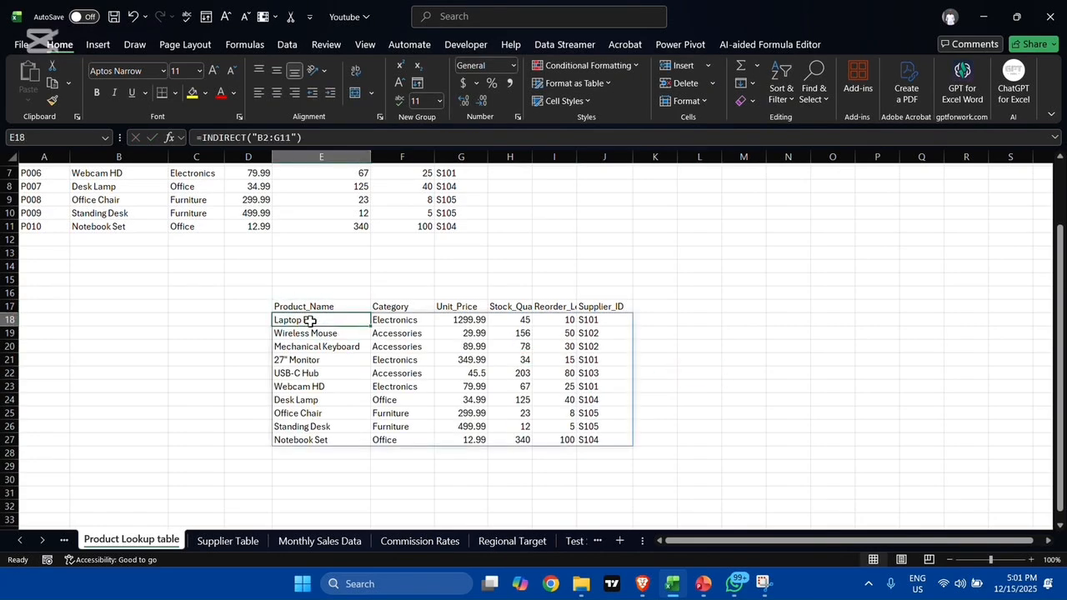
{"action": "left_click", "coordinate": [715, 320]}
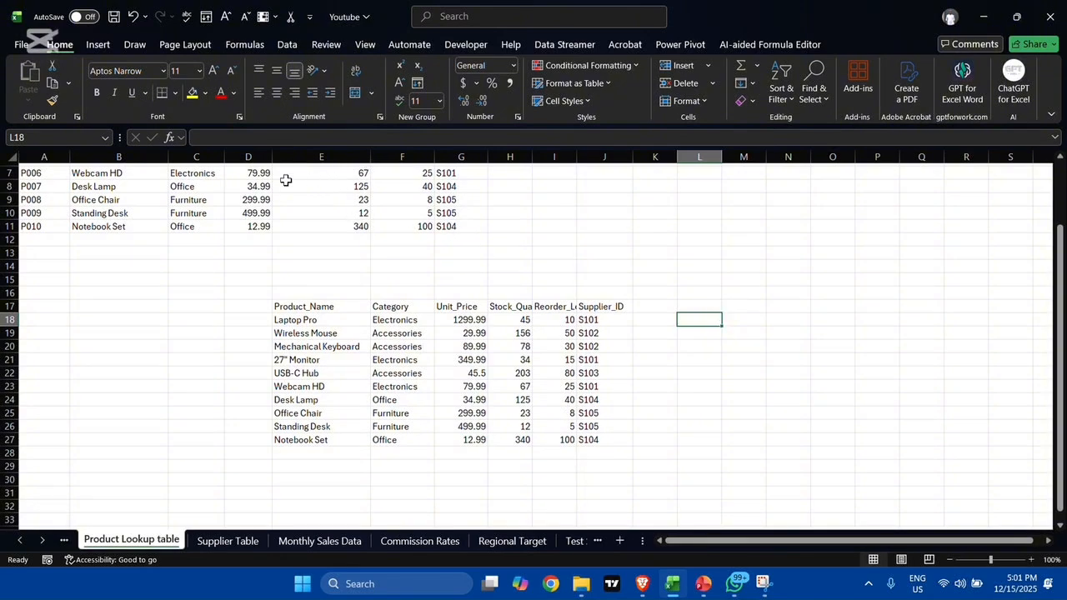
Step: Compare the source product table with the INDIRECT result below it and check the content of cell E21
{"action": "scroll", "coordinate": [309, 301], "scroll_direction": "up", "scroll_amount": 2}
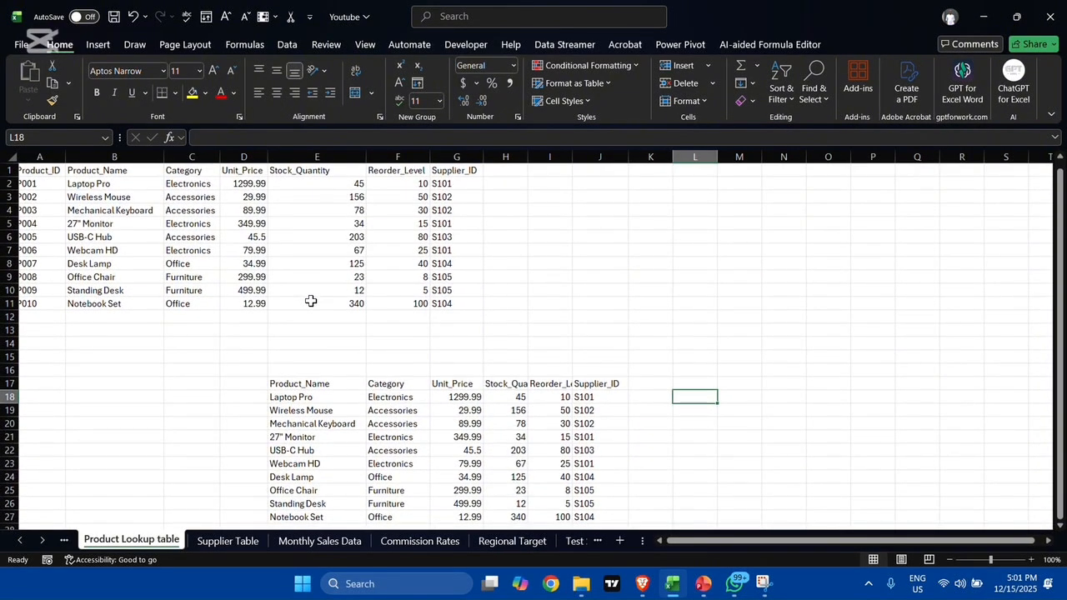
{"action": "scroll", "coordinate": [310, 301], "scroll_direction": "down", "scroll_amount": 3}
{"action": "left_click", "coordinate": [310, 302]}
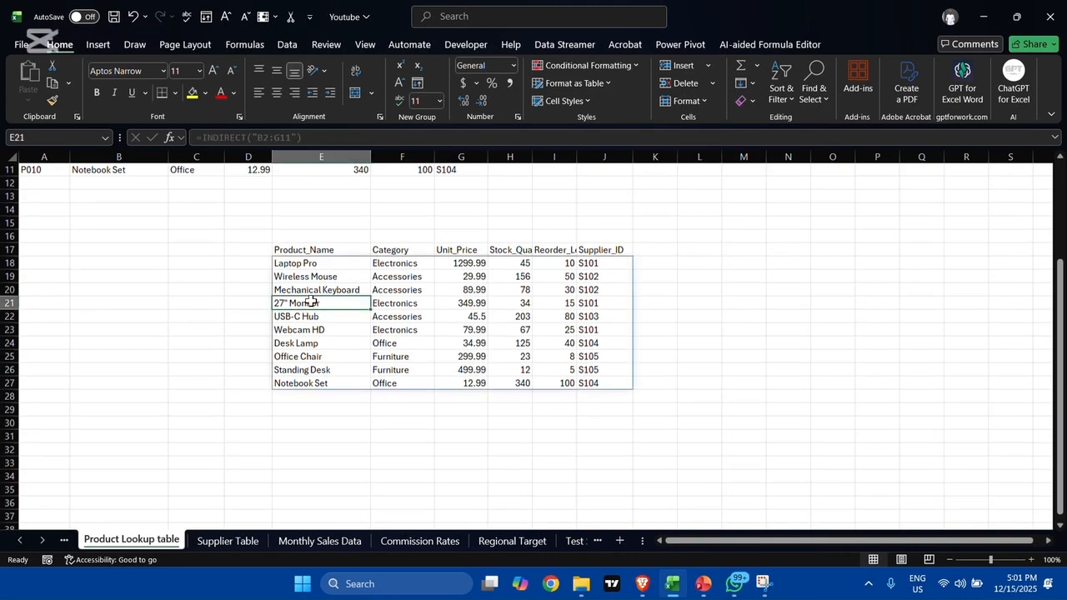
{"action": "left_click", "coordinate": [647, 314]}
{"action": "scroll", "coordinate": [646, 314], "scroll_direction": "up", "scroll_amount": 3}
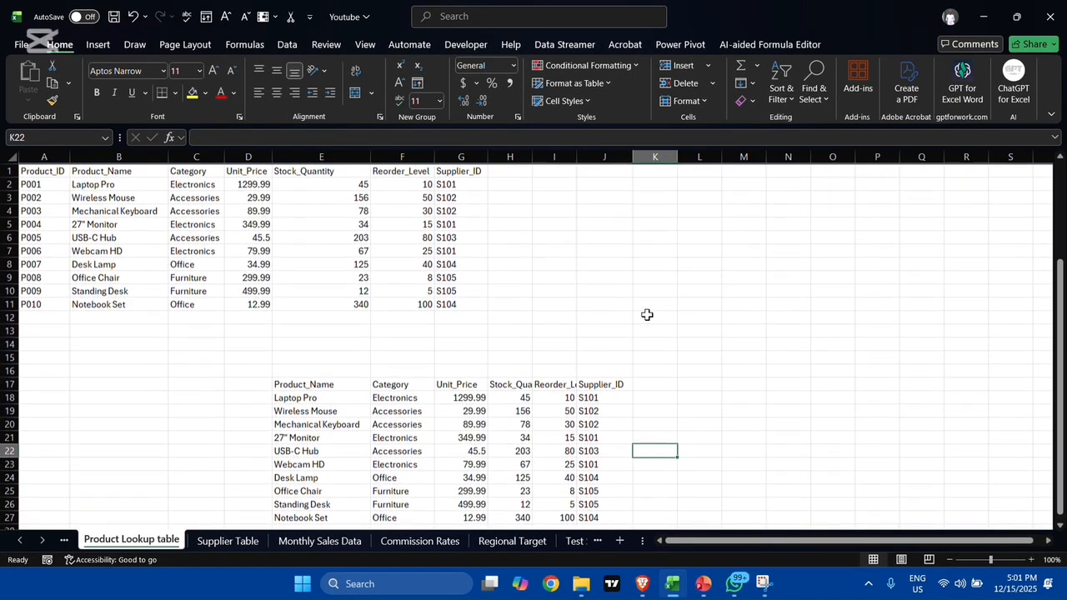
{"action": "left_click", "coordinate": [164, 342]}
{"action": "left_click", "coordinate": [671, 305]}
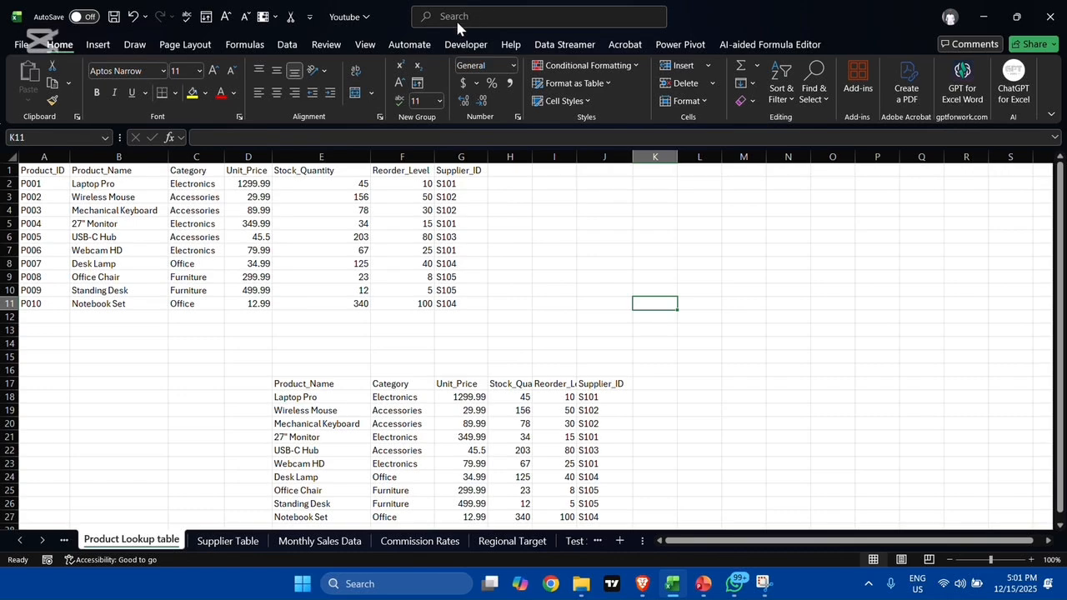
Step: Enter the label "cell value" in K5 beside the source table
{"action": "left_click", "coordinate": [663, 220]}
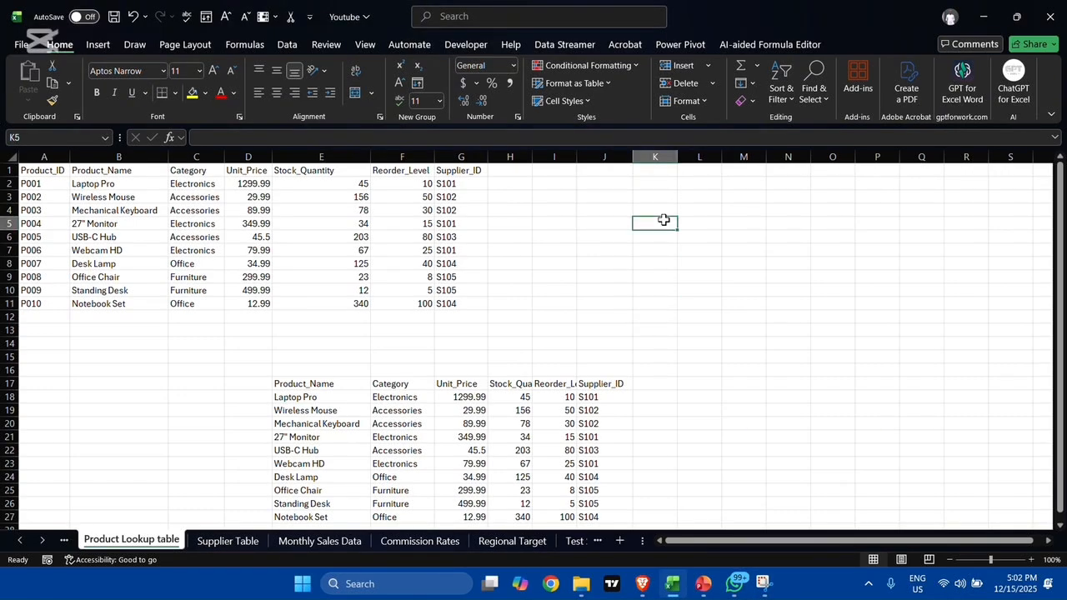
{"action": "type", "text": "cell"}
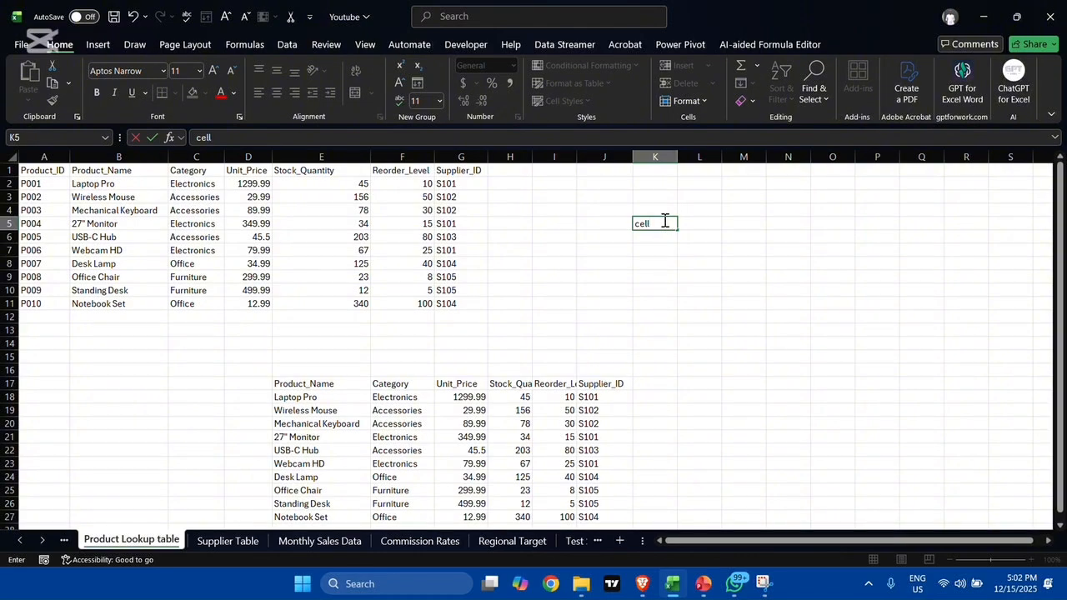
{"action": "type", "text": " value"}
{"action": "key", "text": "Tab"}
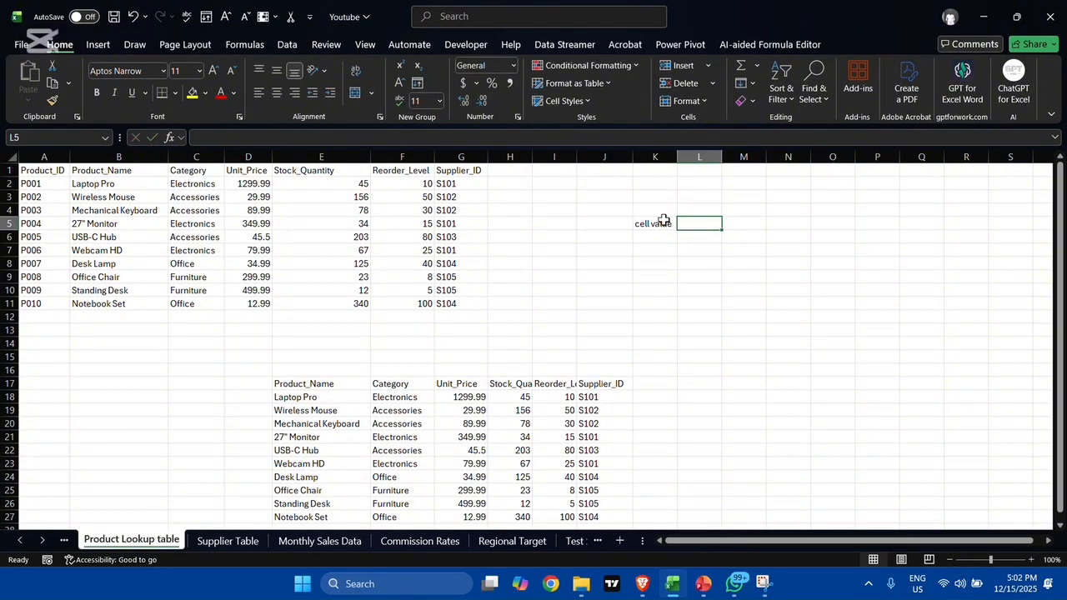
Step: Enter the header "Cell name" in J5
{"action": "left_click", "coordinate": [602, 223]}
{"action": "type", "text": "c"}
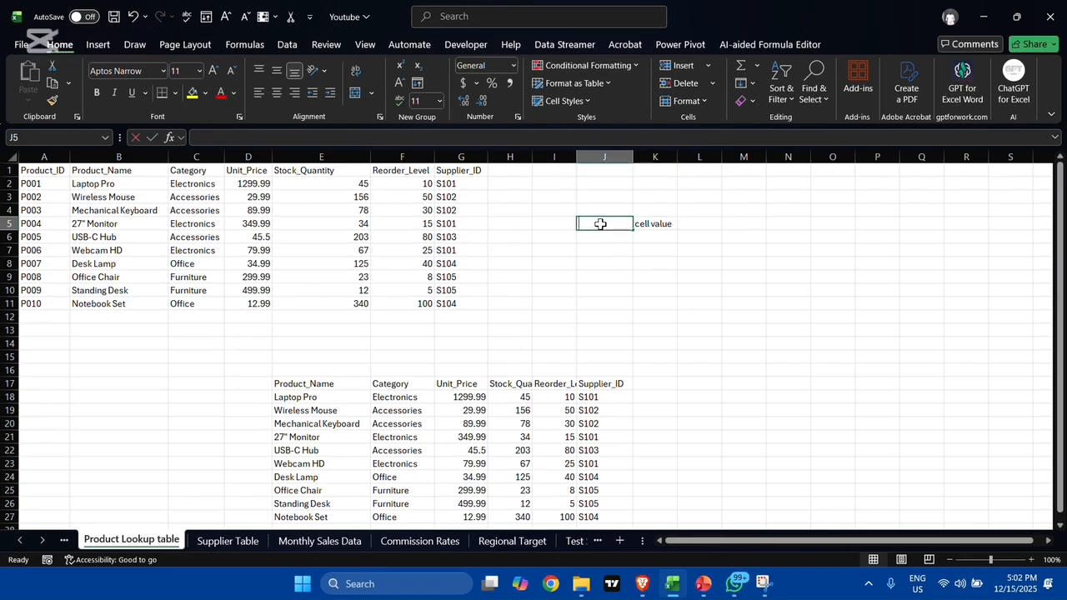
{"action": "type", "text": "ev"}
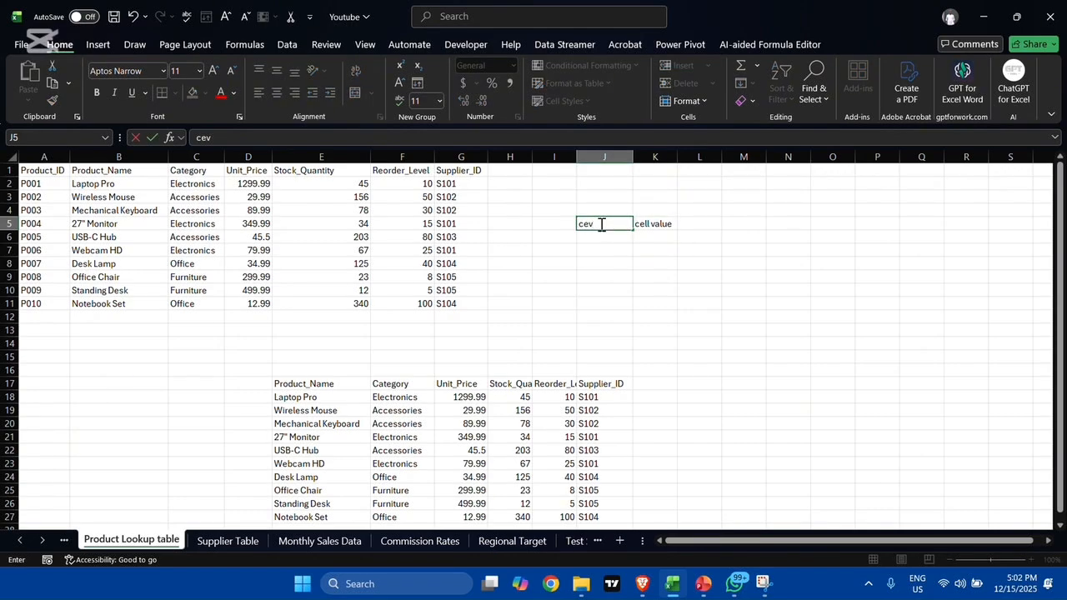
{"action": "key", "text": "BackSpace"}
{"action": "key", "text": "BackSpace"}
{"action": "key", "text": "BackSpace"}
{"action": "type", "text": "Cell name"}
{"action": "key", "text": "Tab"}
Step: Replace the header in K5 with "Cell Value"
{"action": "key", "text": "BackSpace"}
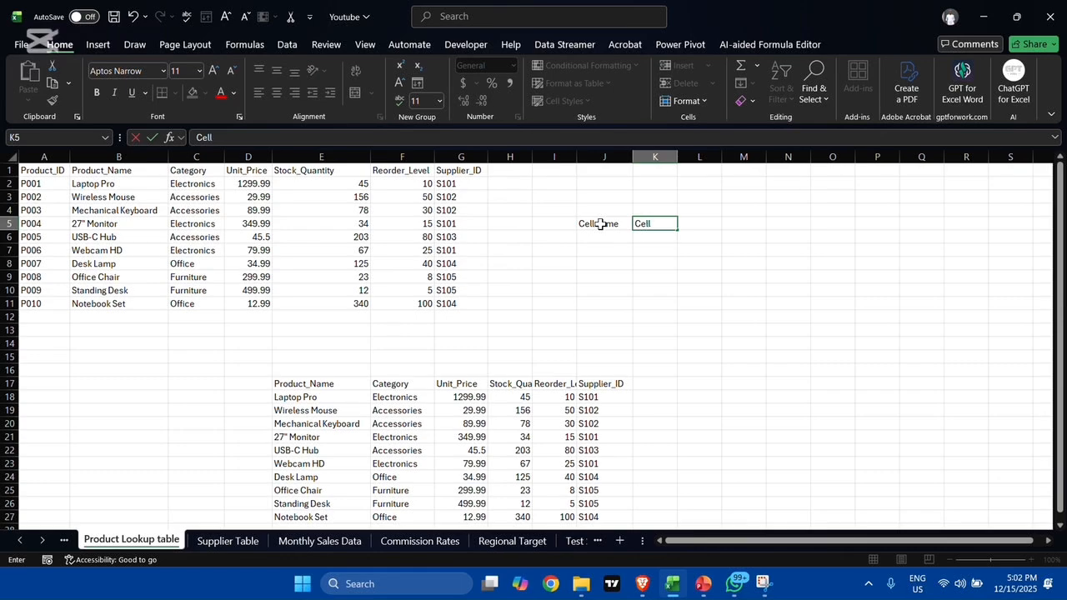
{"action": "type", "text": "Cell Val"}
{"action": "key", "text": "BackSpace"}
{"action": "key", "text": "Return"}
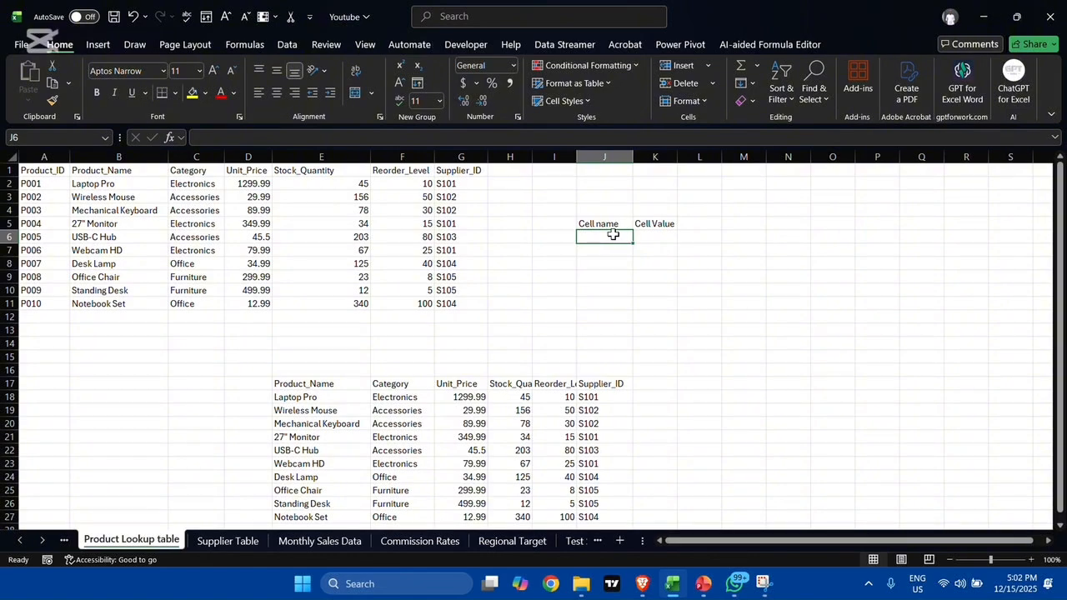
Step: Enter an INDIRECT formula in K6 under Cell Value that takes its reference text from J6
{"action": "left_click", "coordinate": [661, 237]}
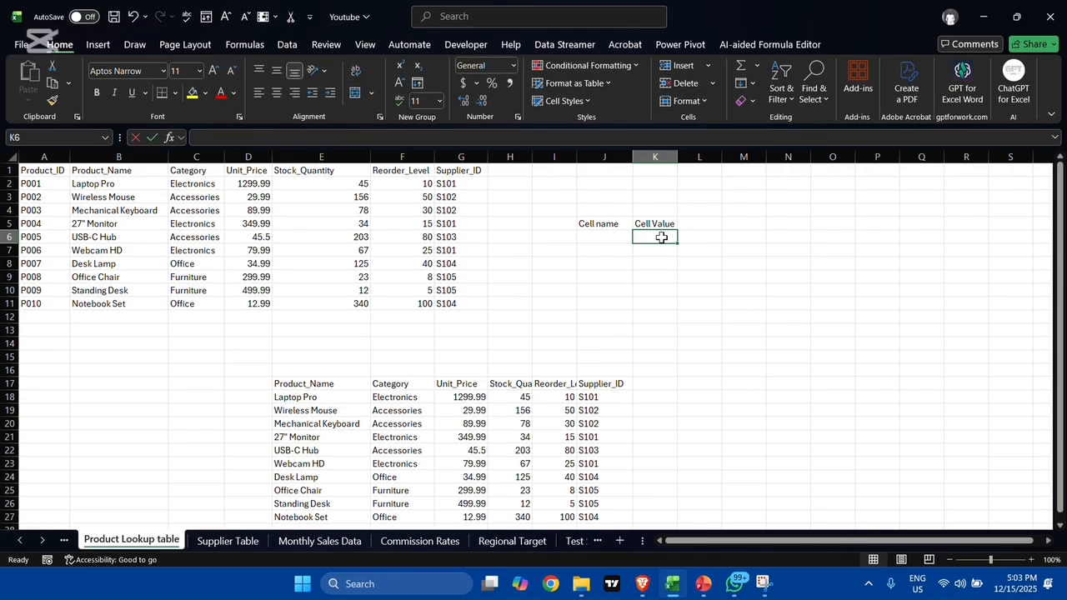
{"action": "type", "text": "=ind"}
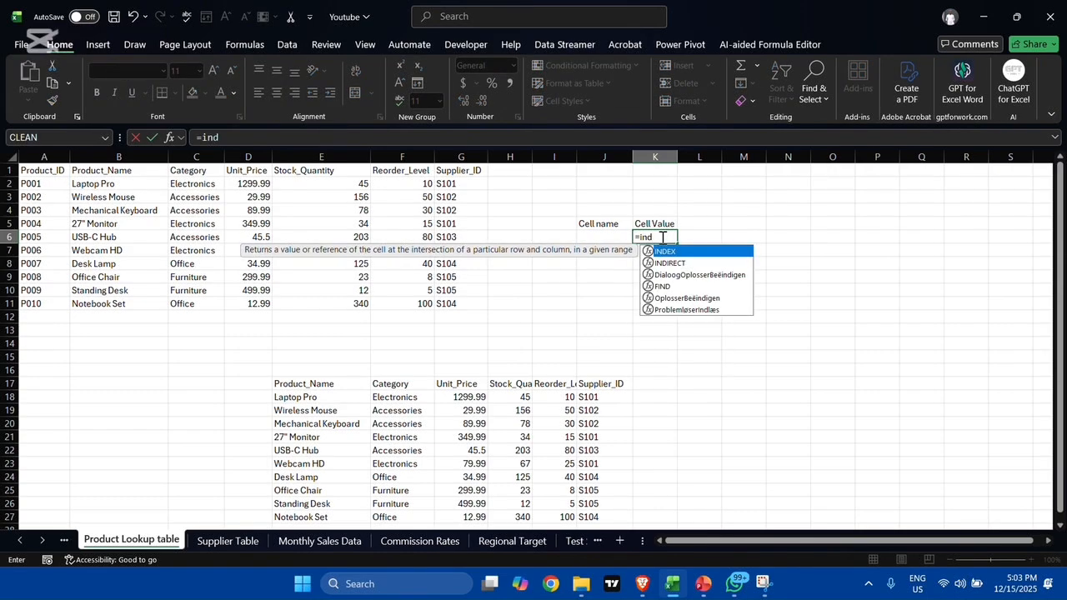
{"action": "type", "text": "ire"}
{"action": "key", "text": "Tab"}
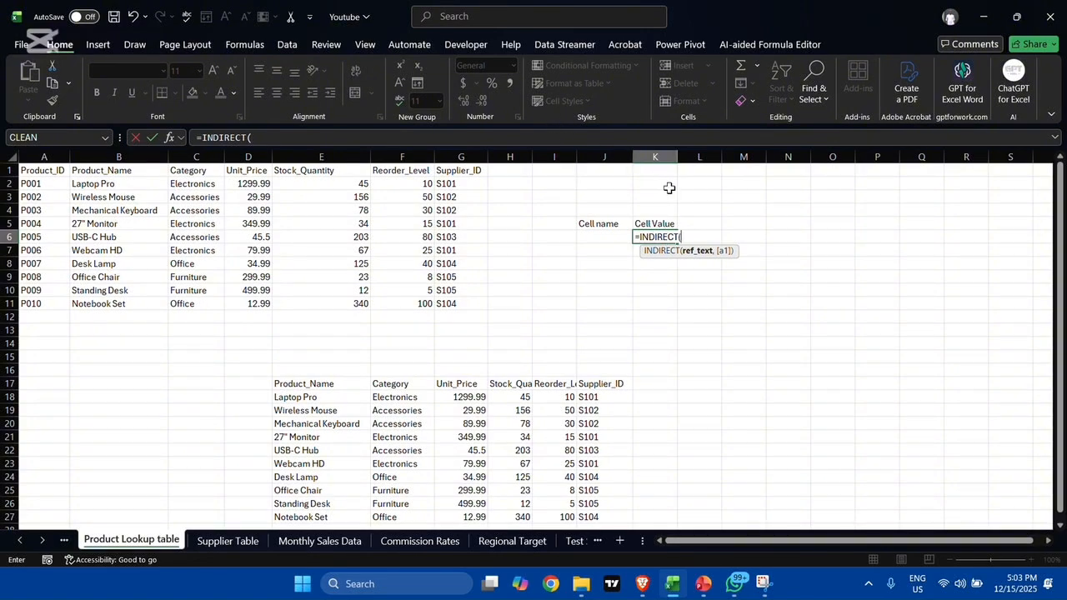
{"action": "left_click", "coordinate": [600, 236]}
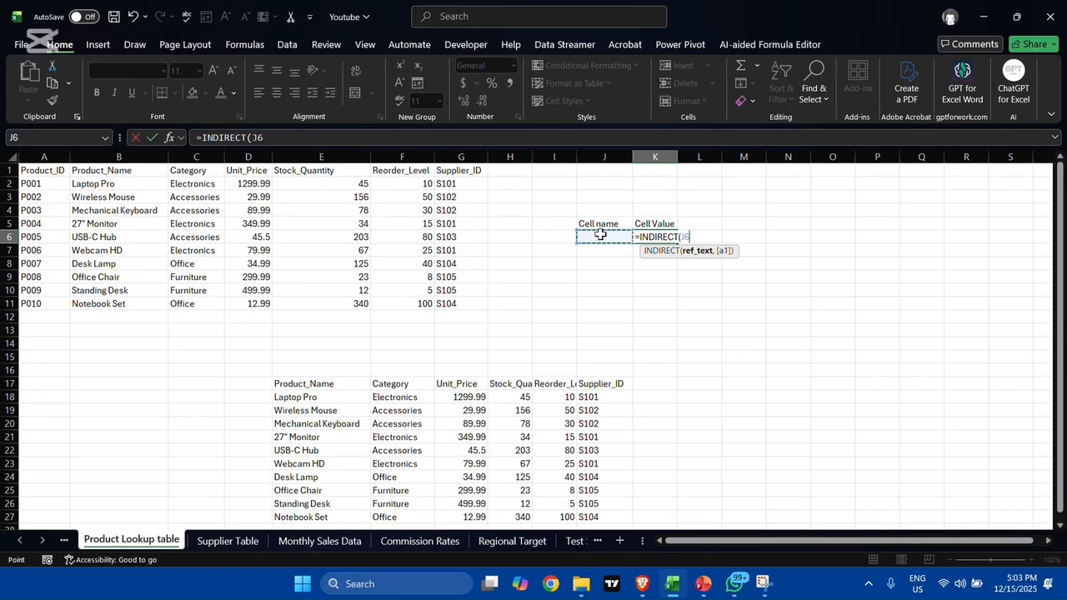
{"action": "key", "text": "Return"}
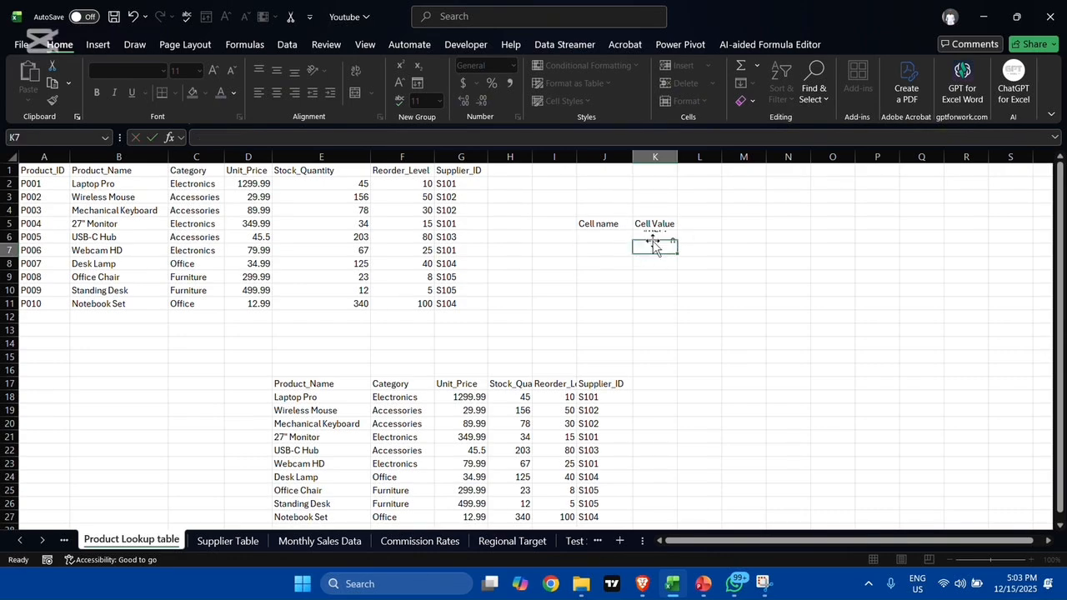
Step: Enter the cell reference B2 in J6 under the Cell name header
{"action": "left_click", "coordinate": [602, 236]}
{"action": "double_click", "coordinate": [605, 236]}
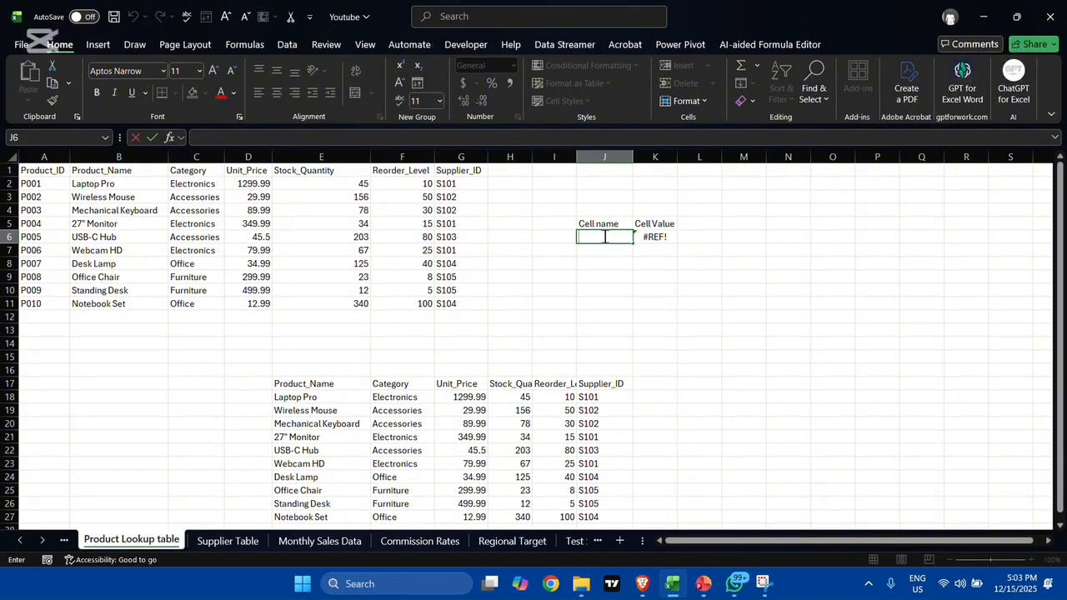
{"action": "type", "text": "b"}
{"action": "type", "text": "B2"}
{"action": "key", "text": "Return"}
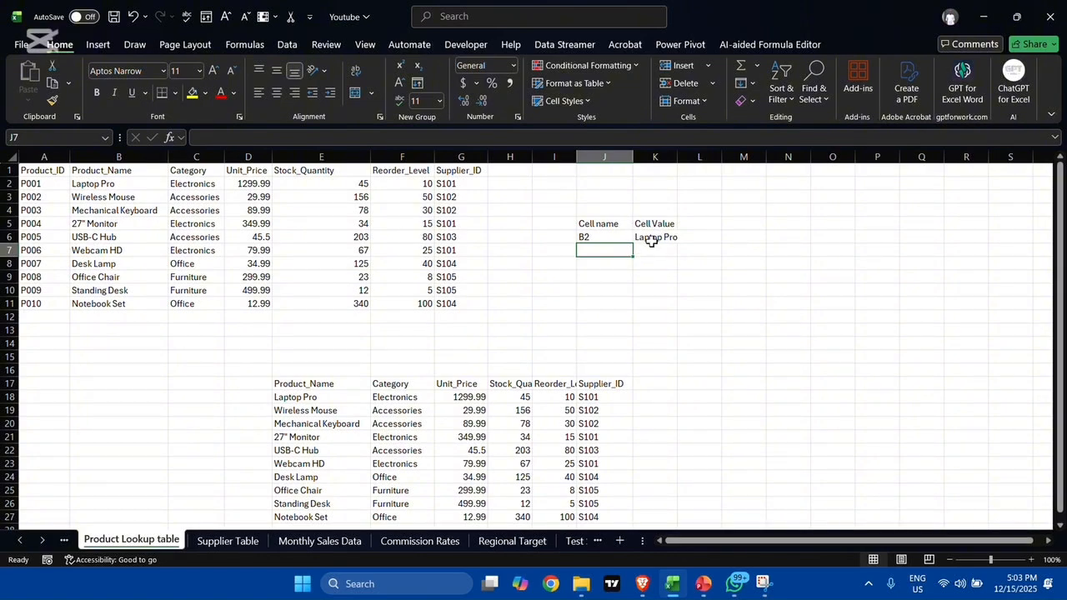
Step: Replace the cell reference in J6 under Cell name with A11
{"action": "left_click", "coordinate": [613, 235]}
{"action": "left_click", "coordinate": [615, 231]}
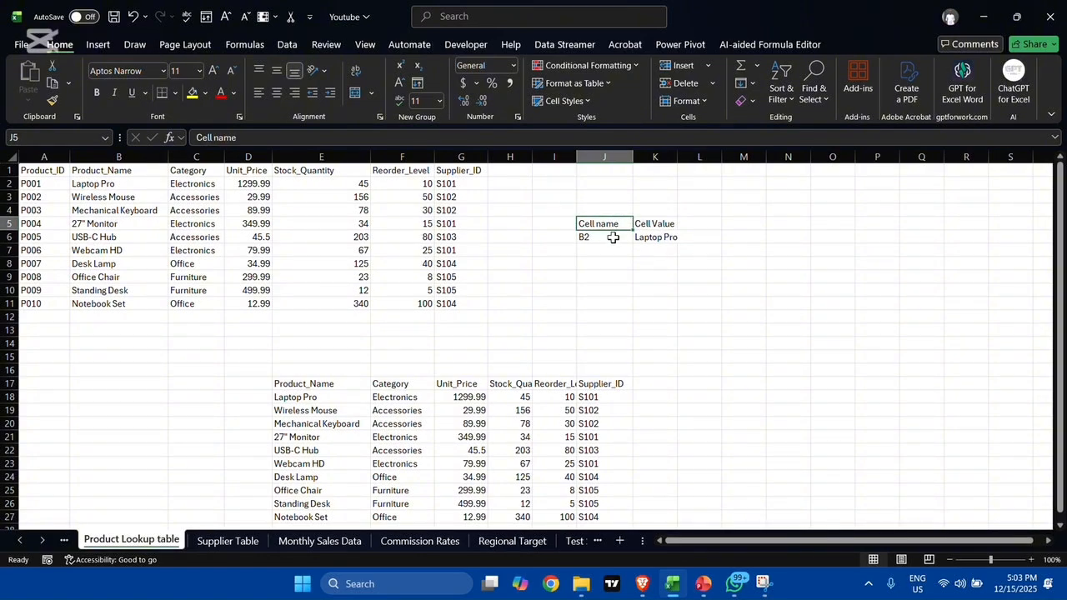
{"action": "double_click", "coordinate": [614, 237]}
{"action": "double_click", "coordinate": [614, 237]}
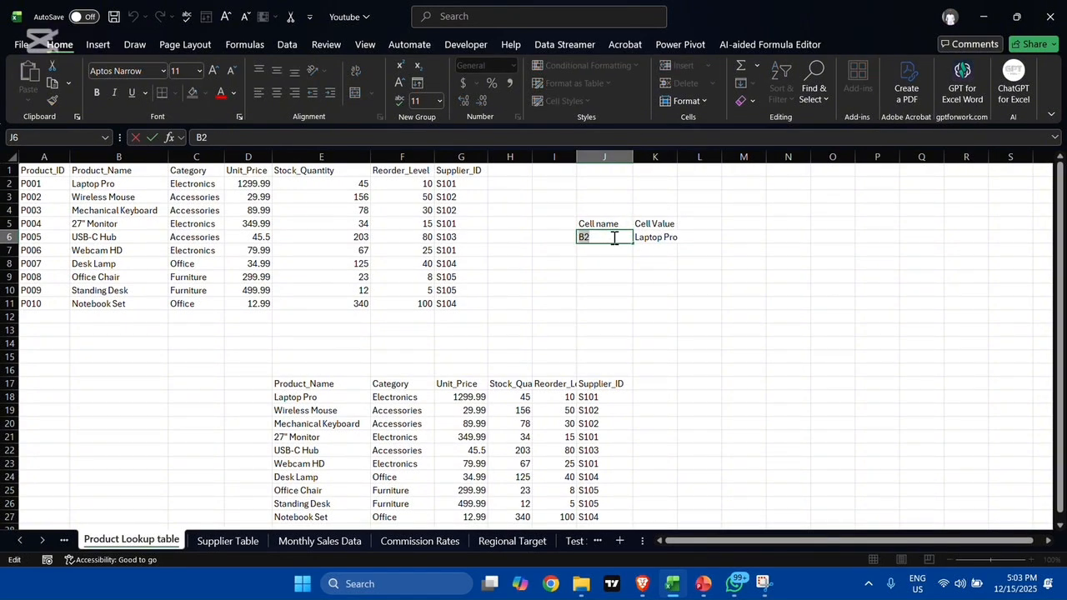
{"action": "key", "text": "BackSpace"}
{"action": "type", "text": "A11"}
{"action": "key", "text": "Return"}
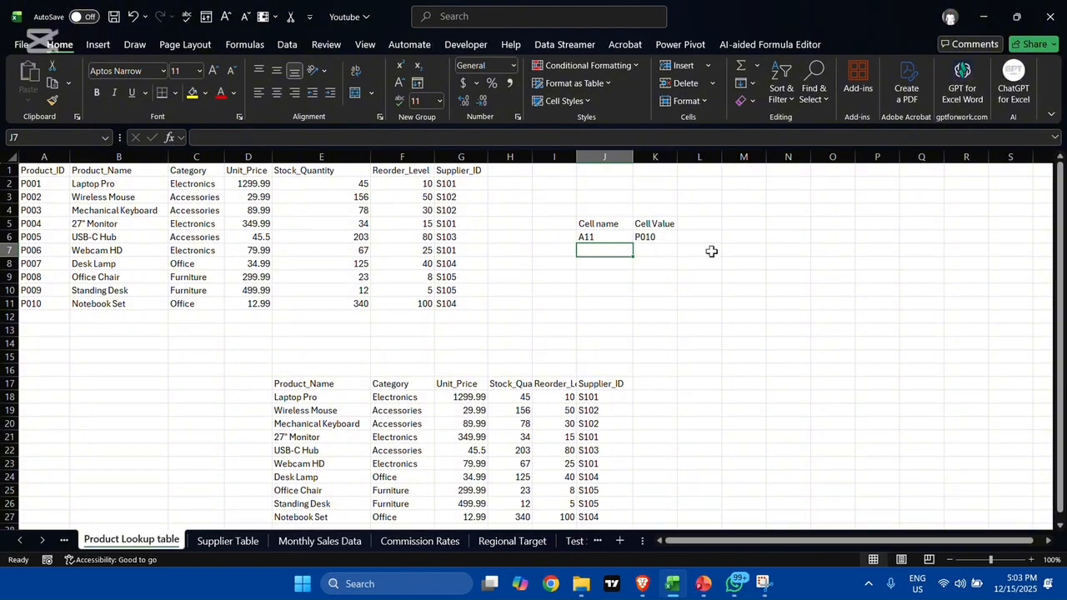
Step: Change the Cell name reference in J6 to D5 and inspect the INDIRECT formula in K6
{"action": "double_click", "coordinate": [618, 240]}
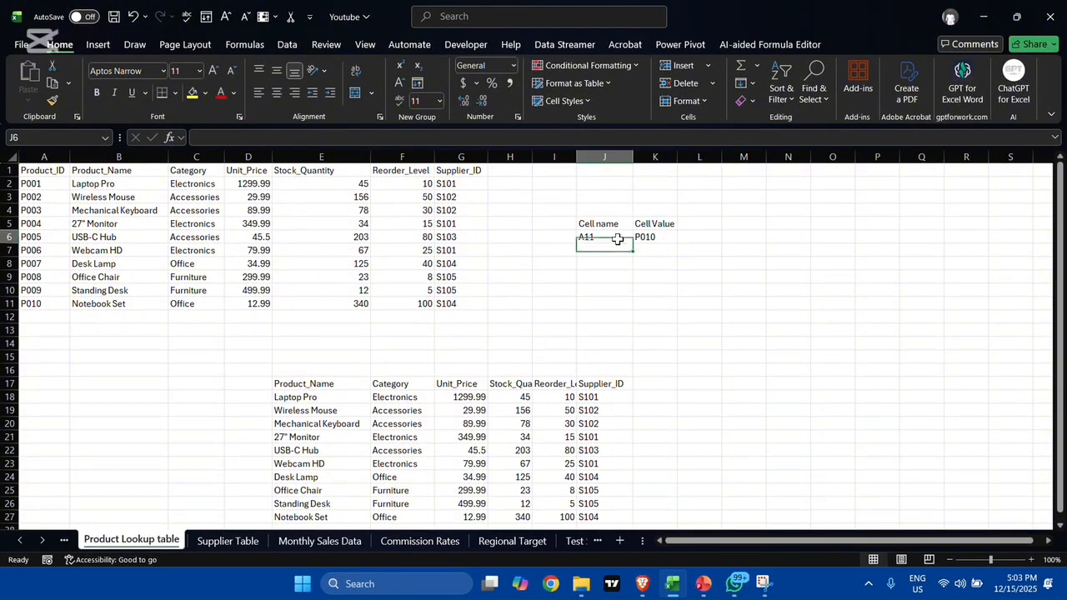
{"action": "double_click", "coordinate": [618, 239]}
{"action": "key", "text": "BackSpace"}
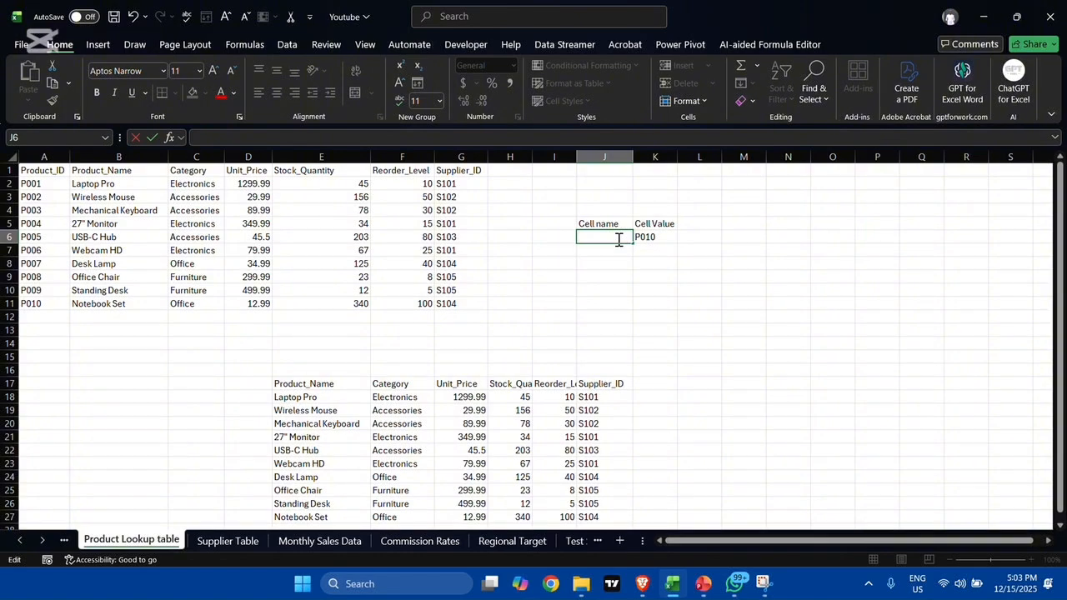
{"action": "type", "text": "D5"}
{"action": "key", "text": "Return"}
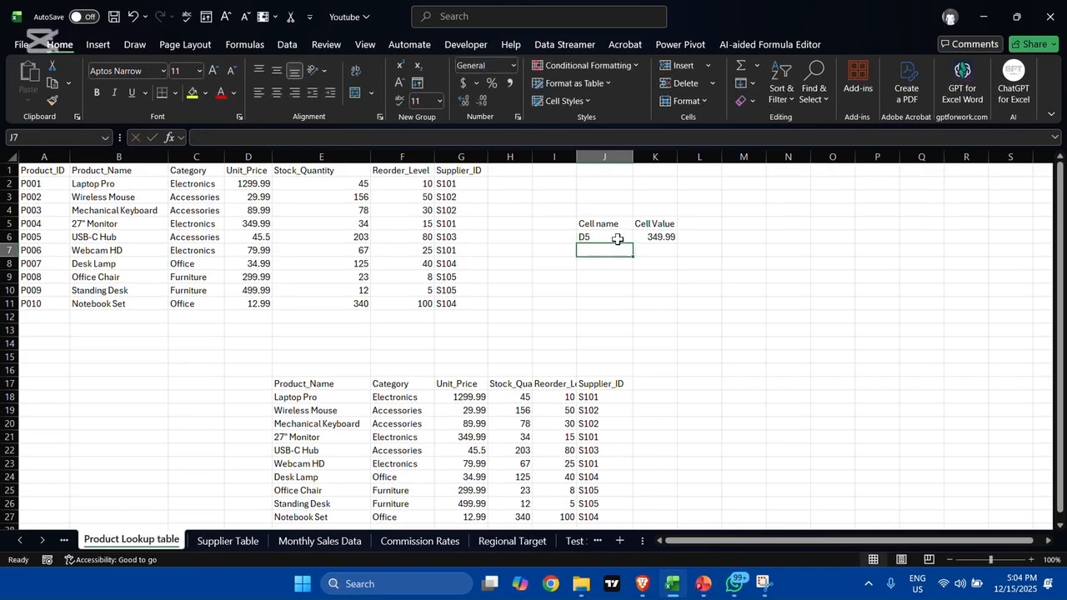
{"action": "left_click", "coordinate": [645, 238]}
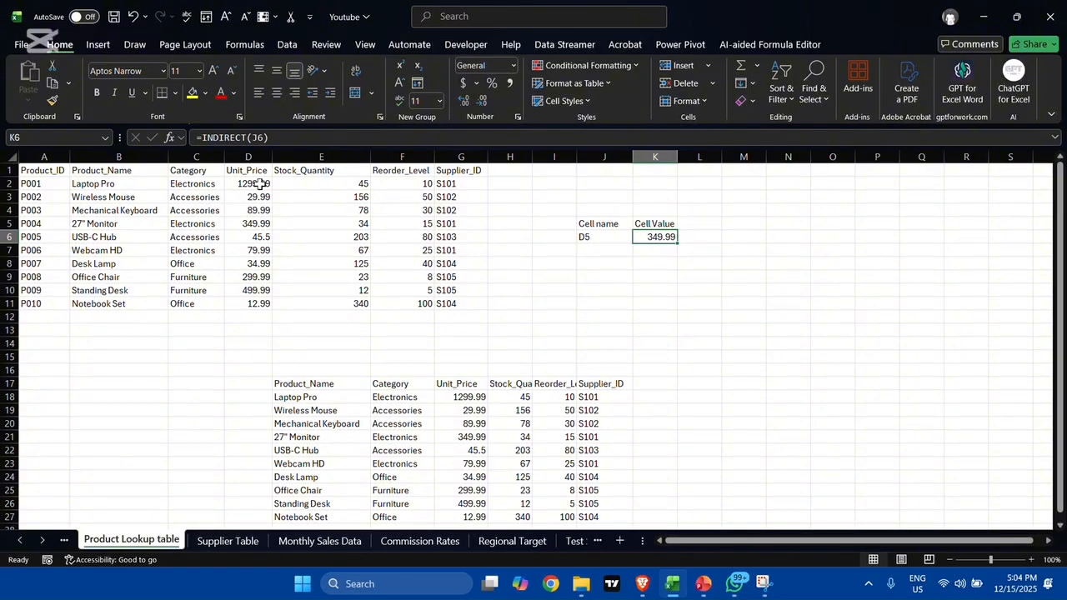
Step: Delete the Cell name and Cell Value lookup block J5:K6, shifting the remaining cells left
{"action": "left_click_drag", "start_coordinate": [583, 222], "coordinate": [643, 224]}
{"action": "key", "text": "shift+Down"}
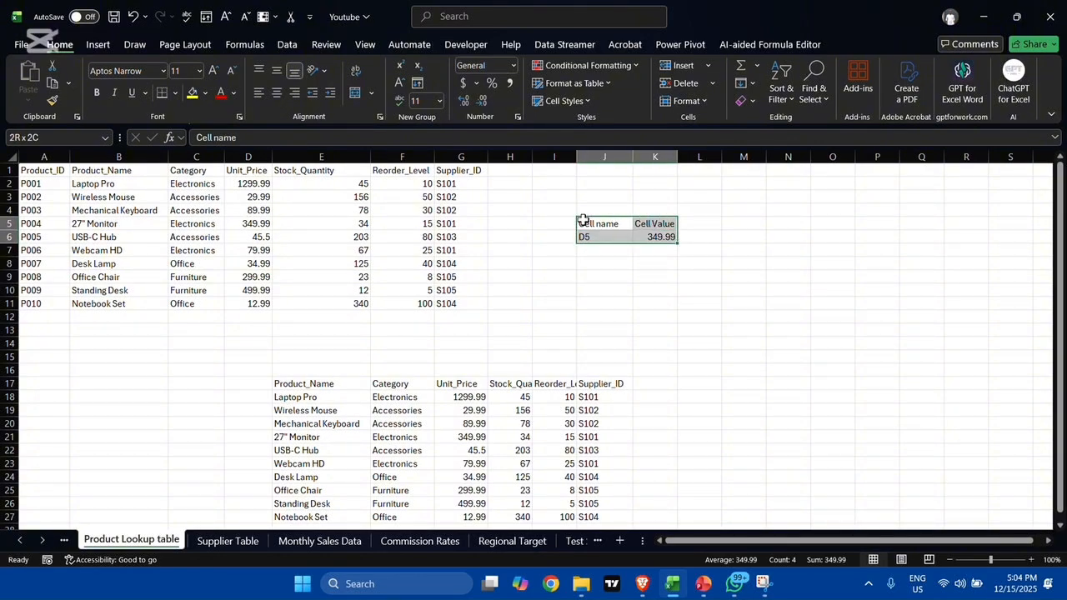
{"action": "key", "text": "BackSpace"}
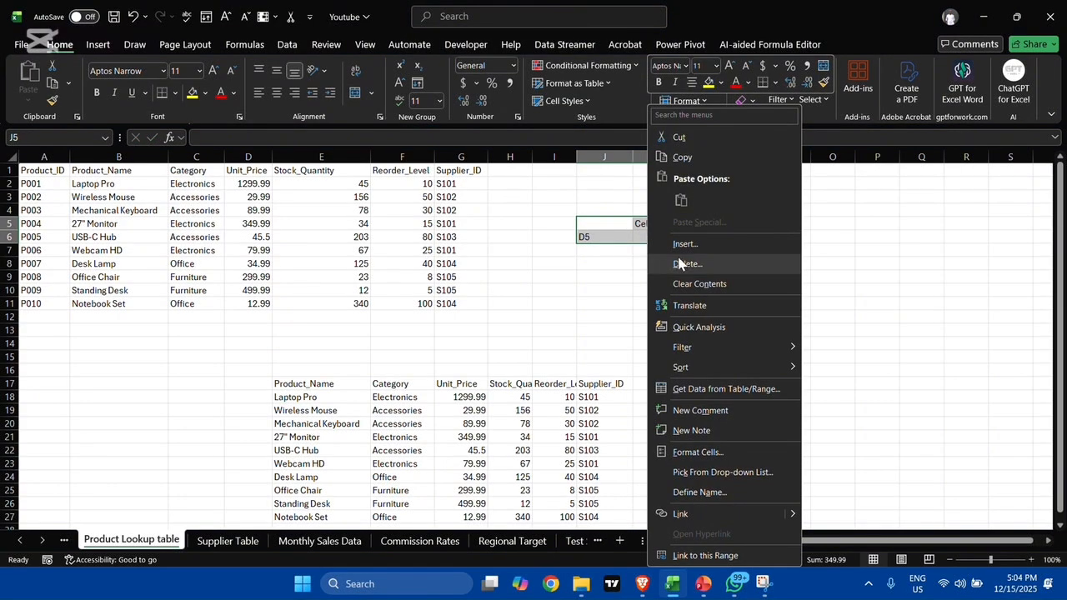
{"action": "left_click", "coordinate": [688, 263]}
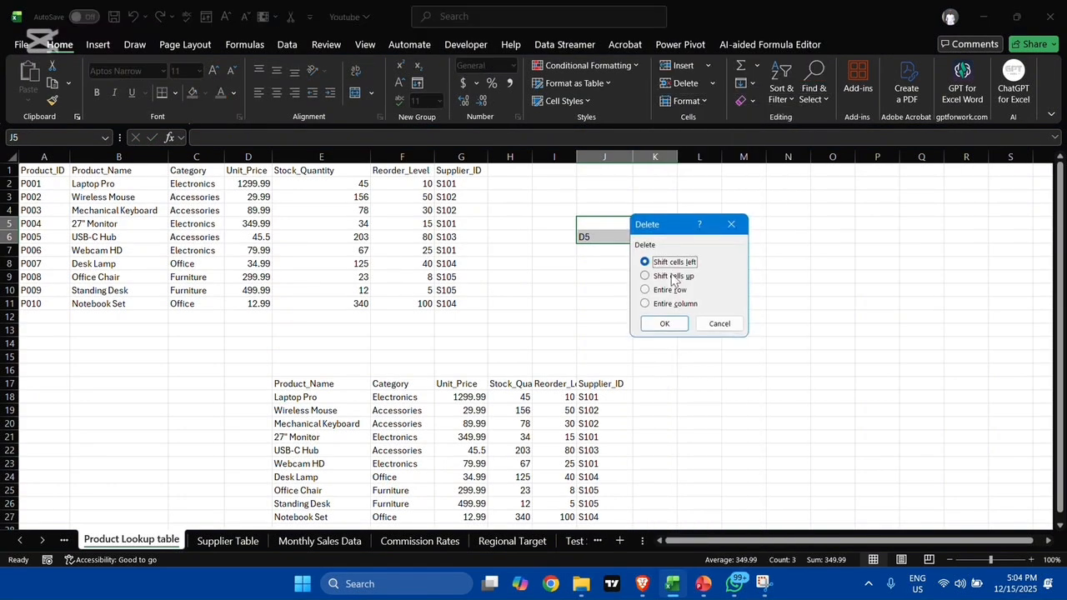
{"action": "left_click", "coordinate": [664, 324]}
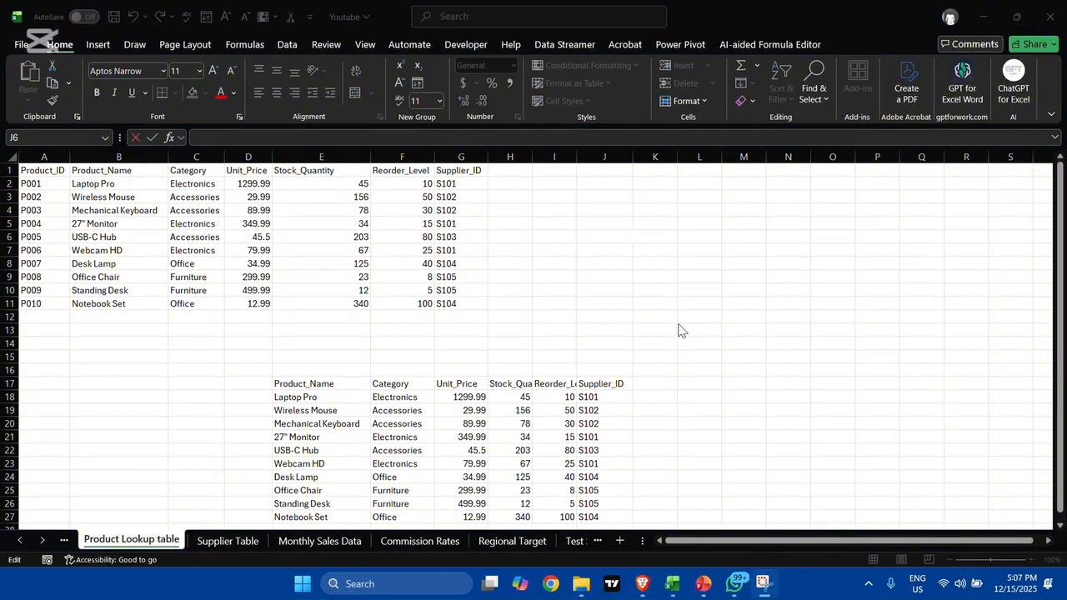
Step: Enter the formula =ADDRESS(5,2) in J7 to create a text reference from row 5 and column 2
{"action": "key", "text": "Escape"}
{"action": "key", "text": "Down"}
{"action": "key", "text": "Down"}
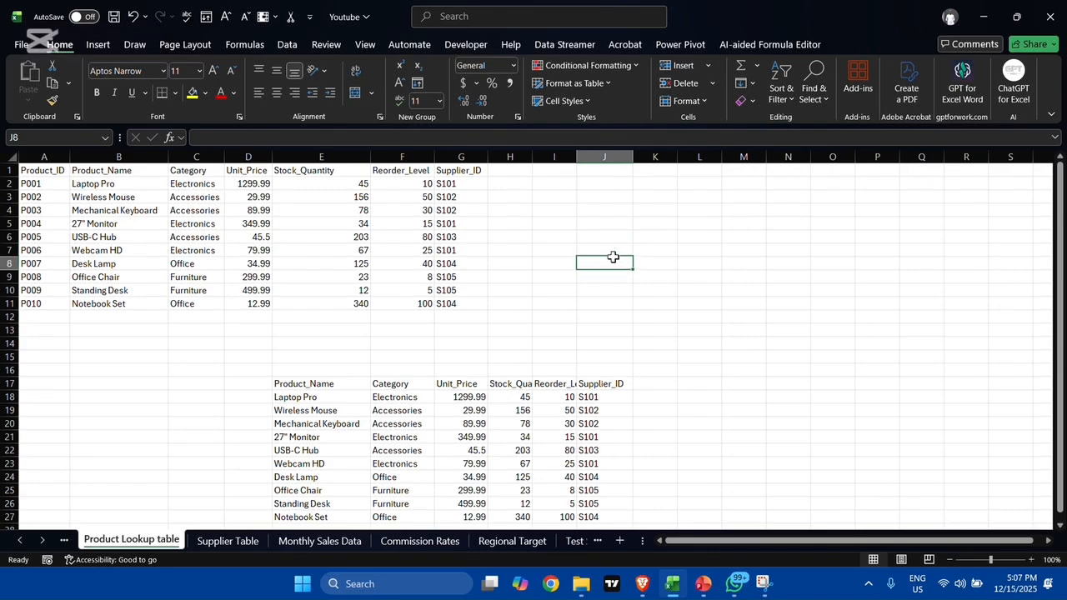
{"action": "double_click", "coordinate": [609, 248]}
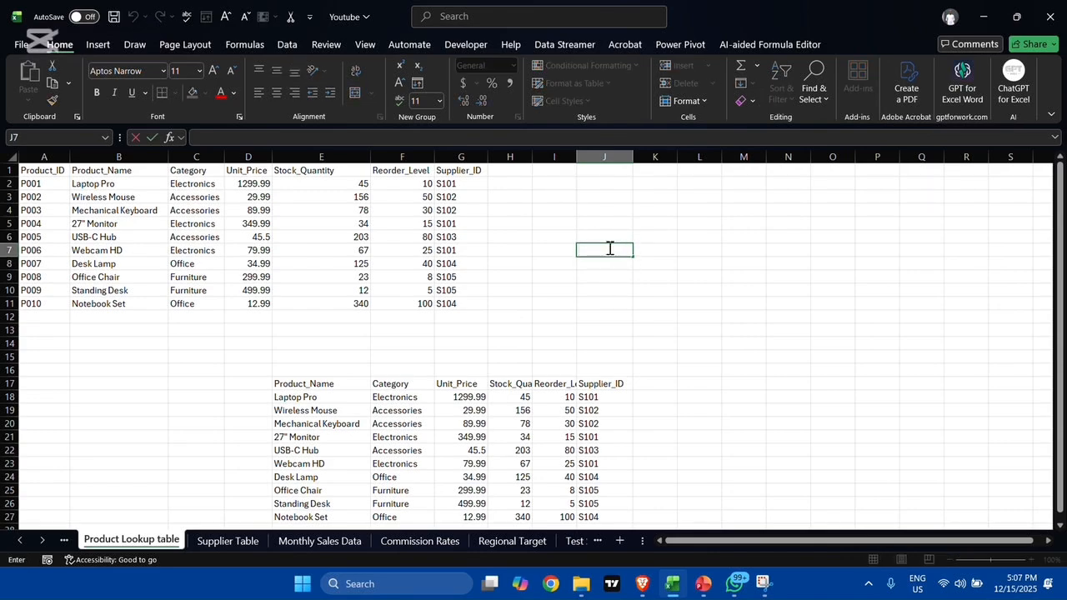
{"action": "type", "text": "="}
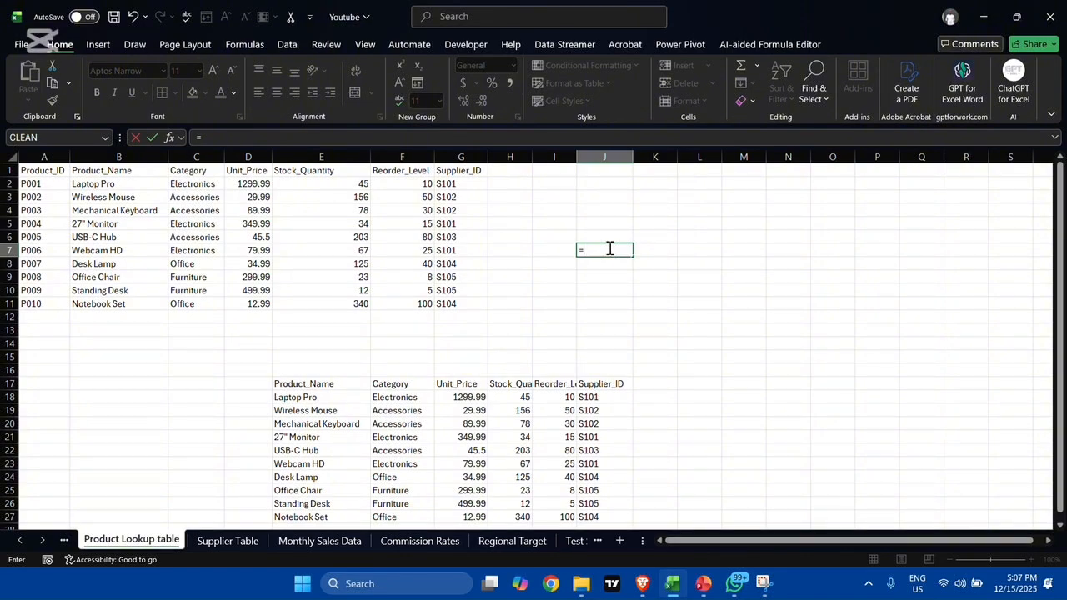
{"action": "type", "text": "ad"}
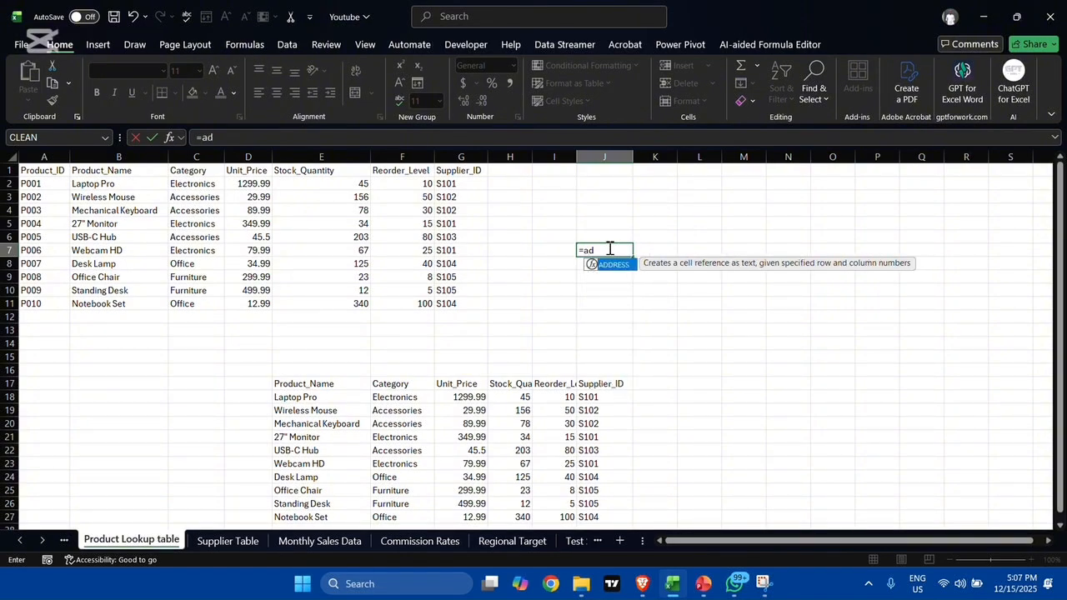
{"action": "key", "text": "Tab"}
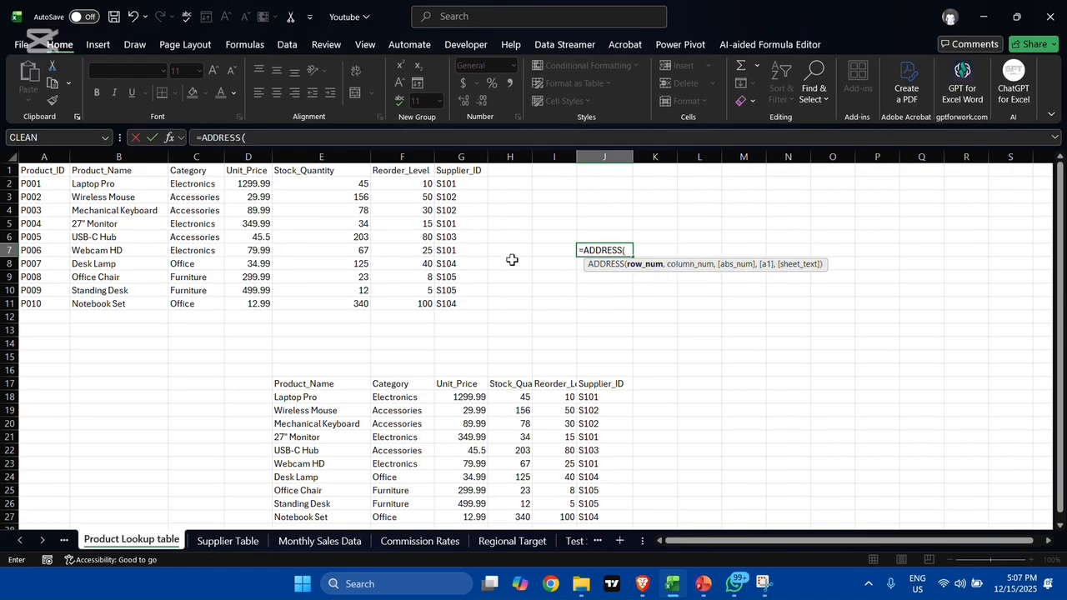
{"action": "type", "text": "5"}
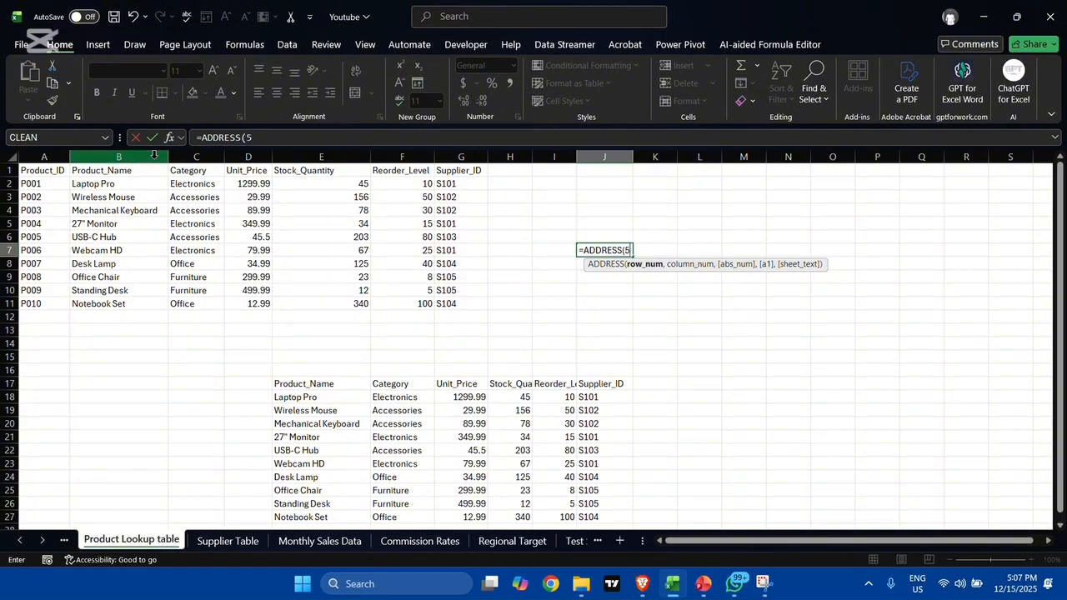
{"action": "type", "text": ",2"}
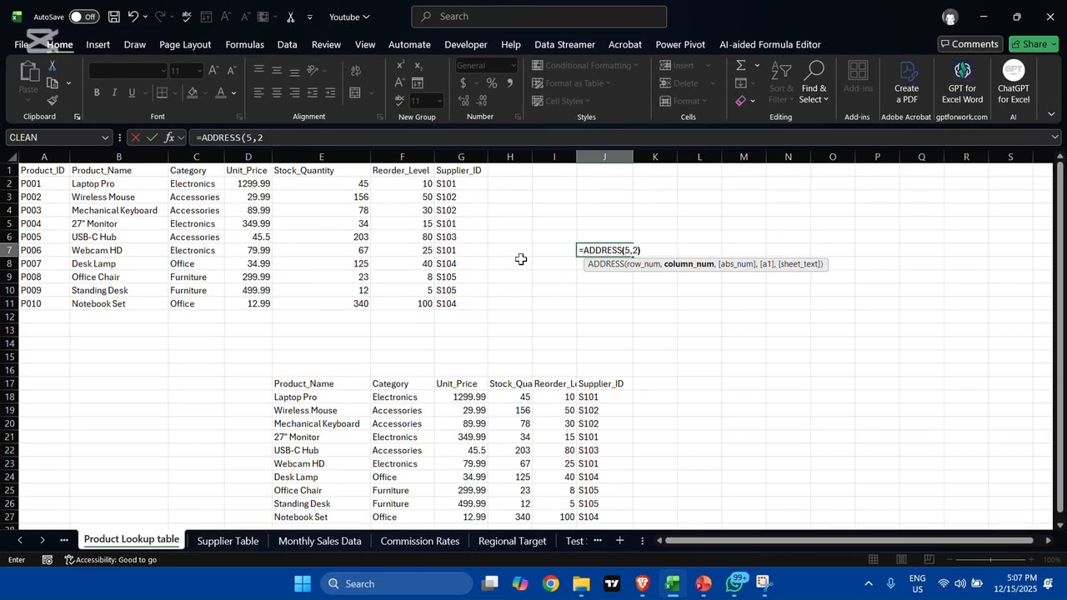
{"action": "type", "text": ")"}
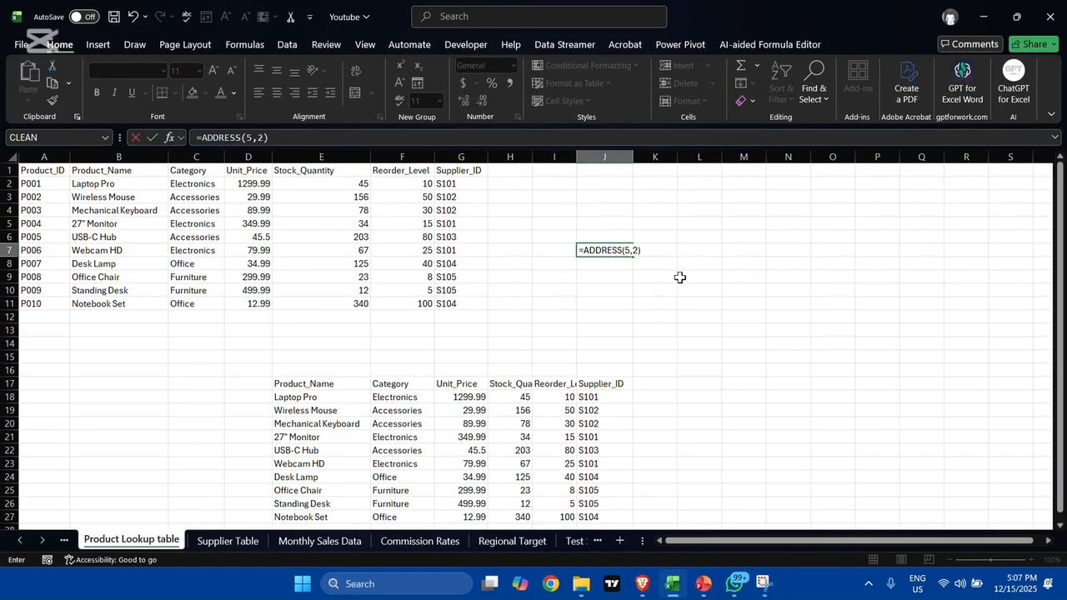
{"action": "key", "text": "Return"}
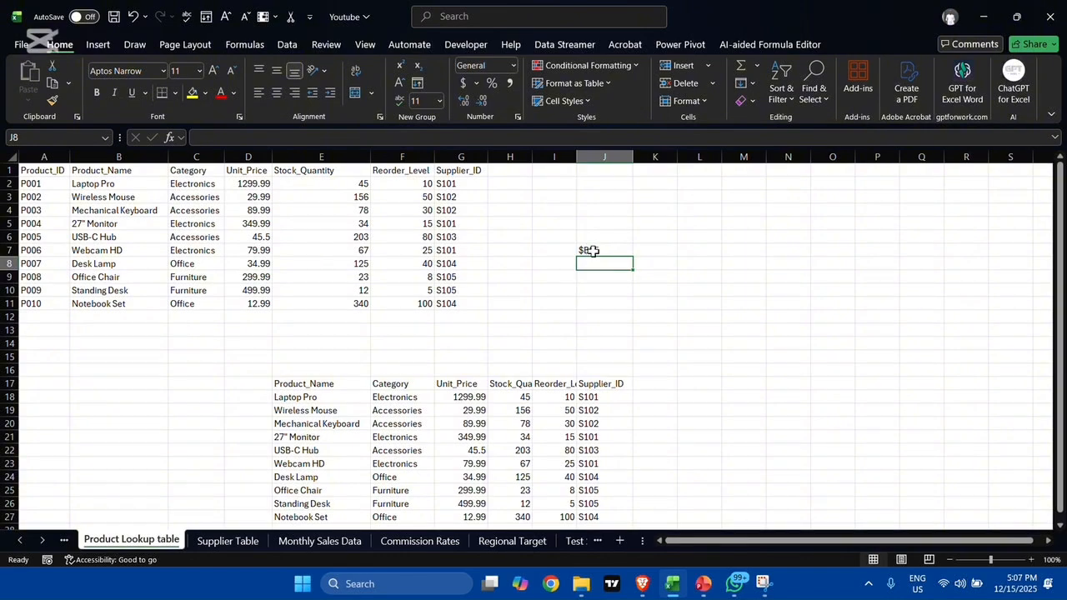
{"action": "double_click", "coordinate": [618, 250]}
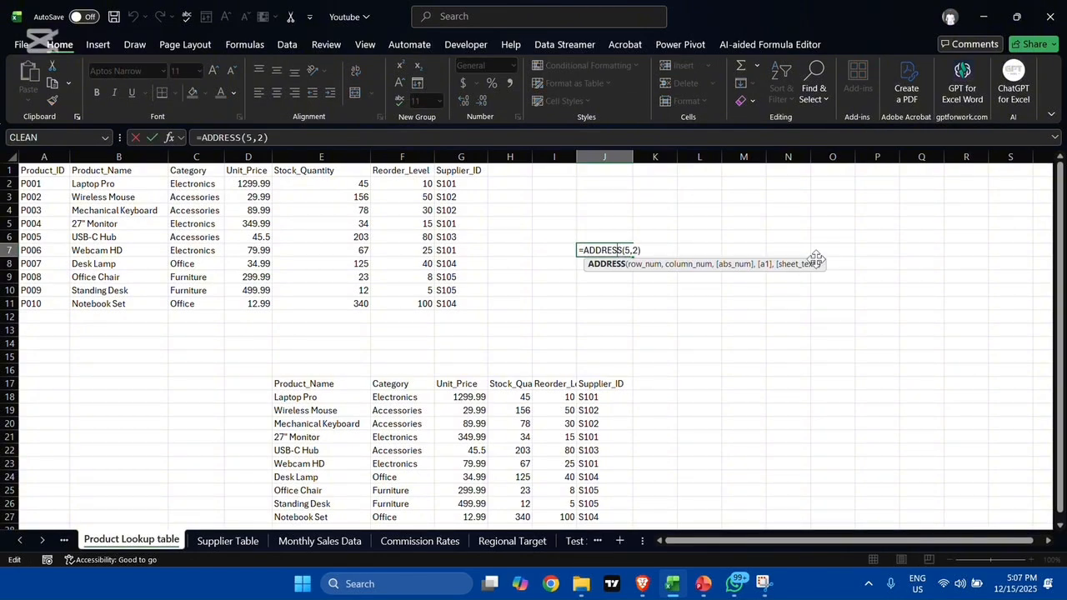
{"action": "key", "text": "Return"}
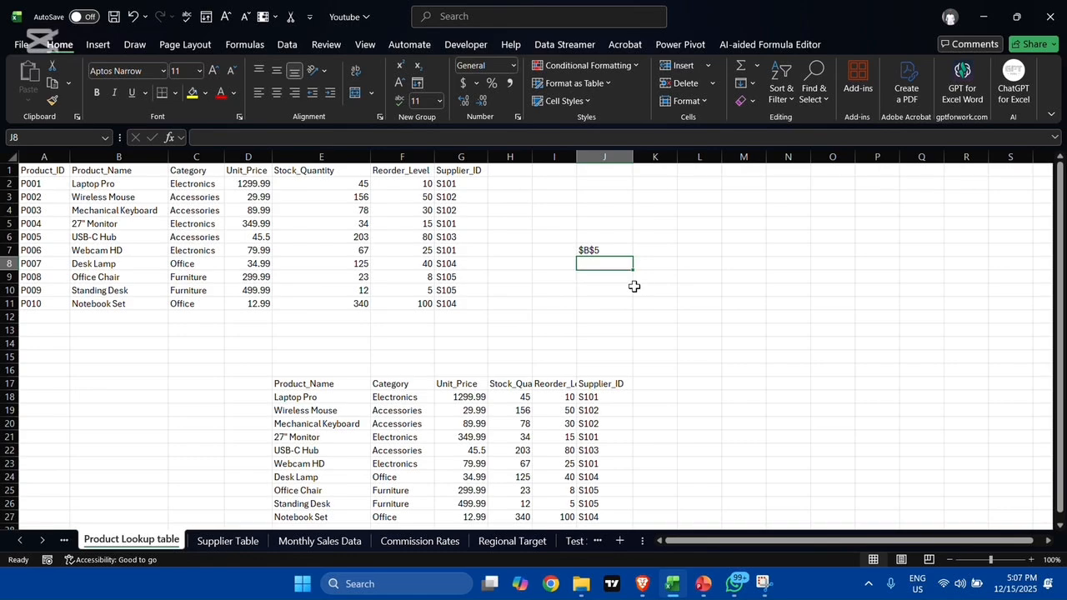
Step: Enter =INDIRECT(ADDRESS(5,2)) in J10 to return the value at that address, and compare it with cell B5
{"action": "left_click", "coordinate": [620, 285]}
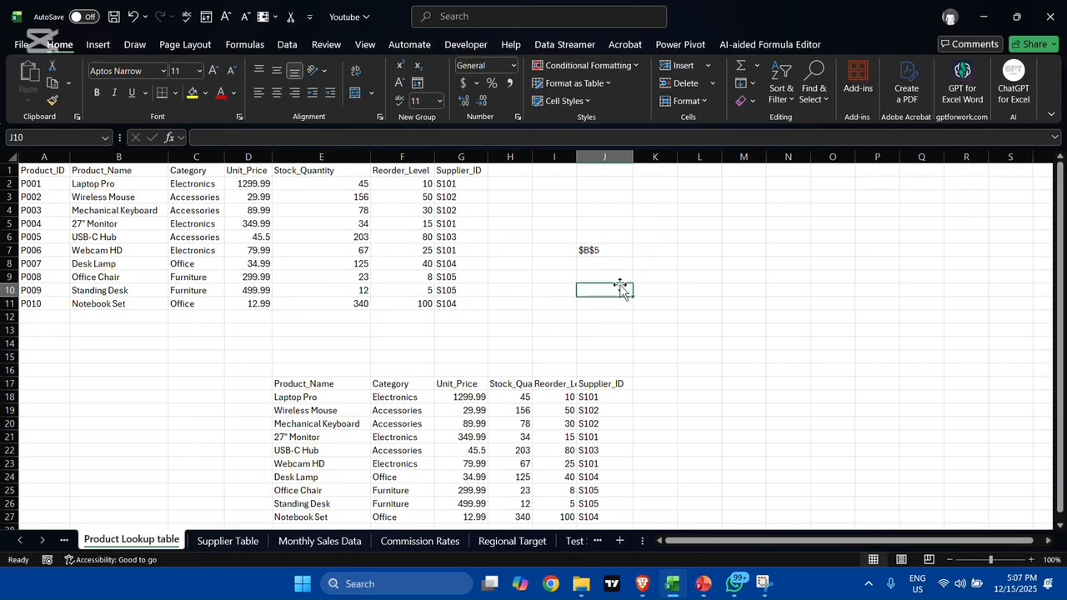
{"action": "type", "text": "=ind"}
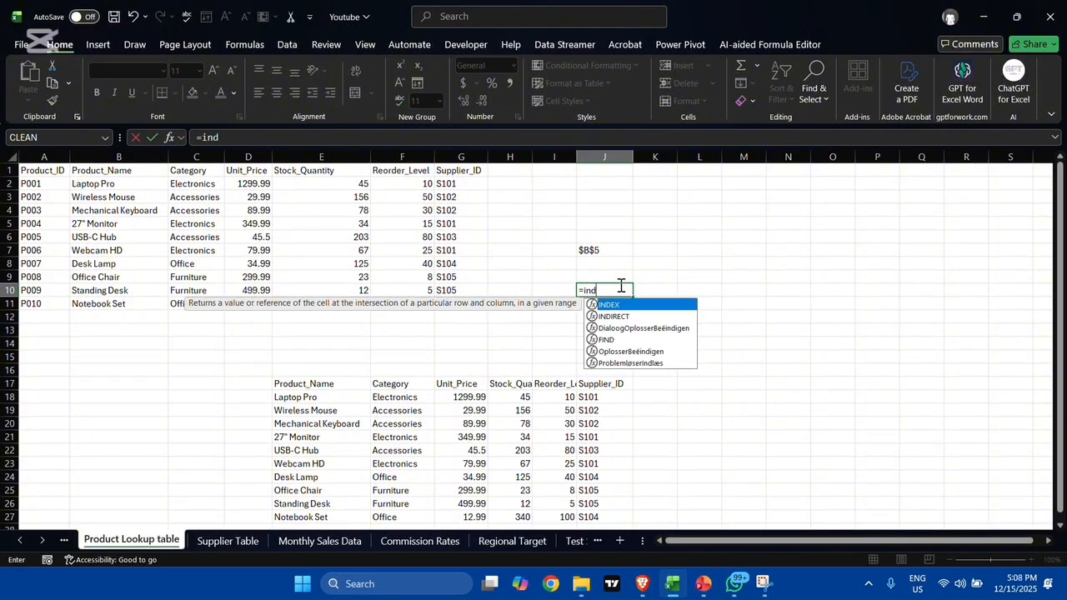
{"action": "key", "text": "Down"}
{"action": "key", "text": "Tab"}
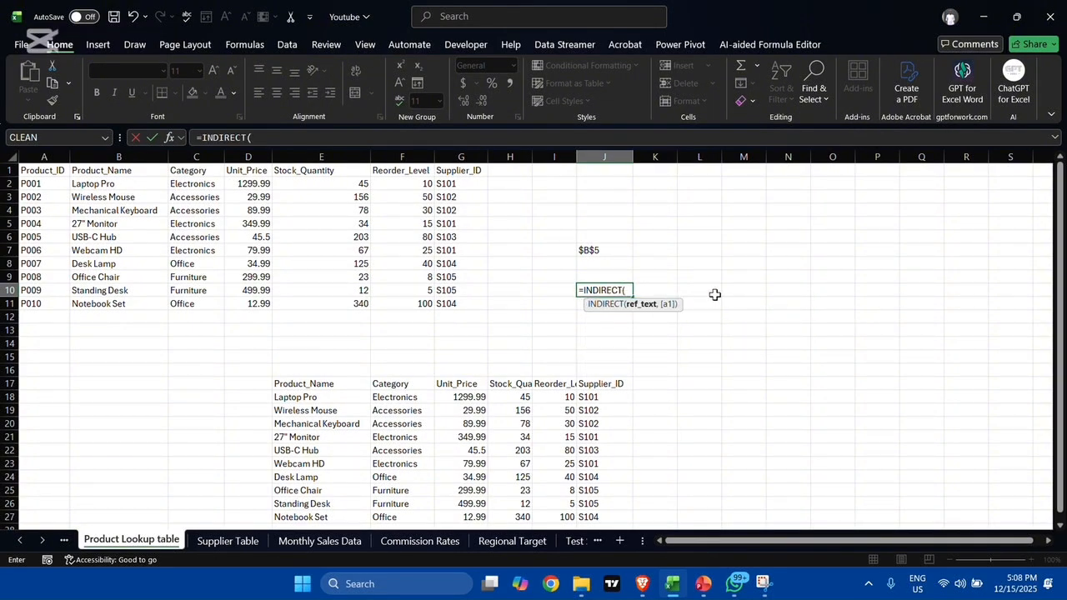
{"action": "type", "text": "ad"}
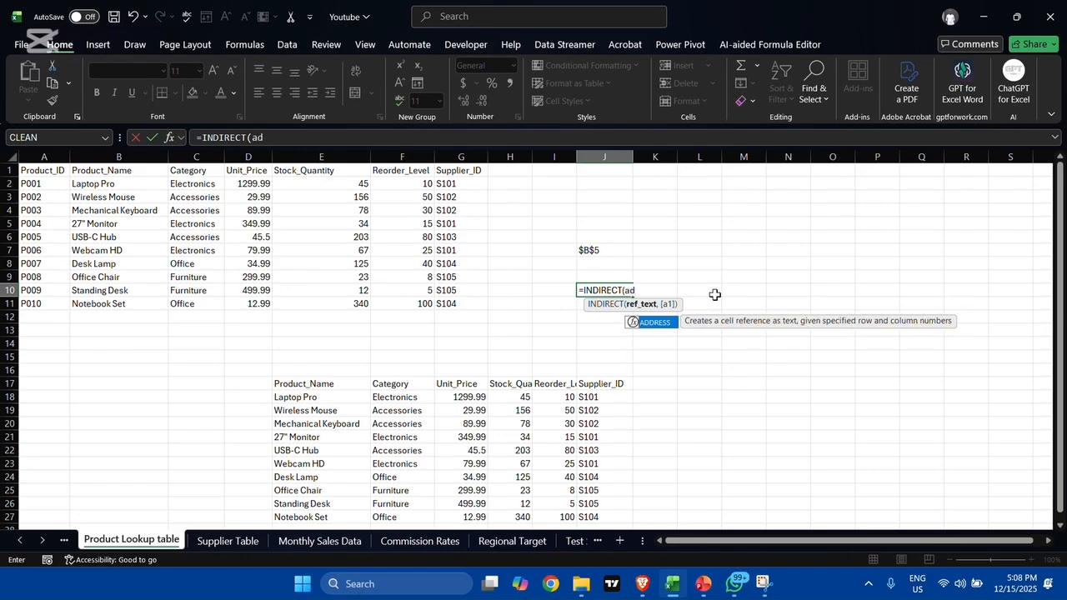
{"action": "key", "text": "Tab"}
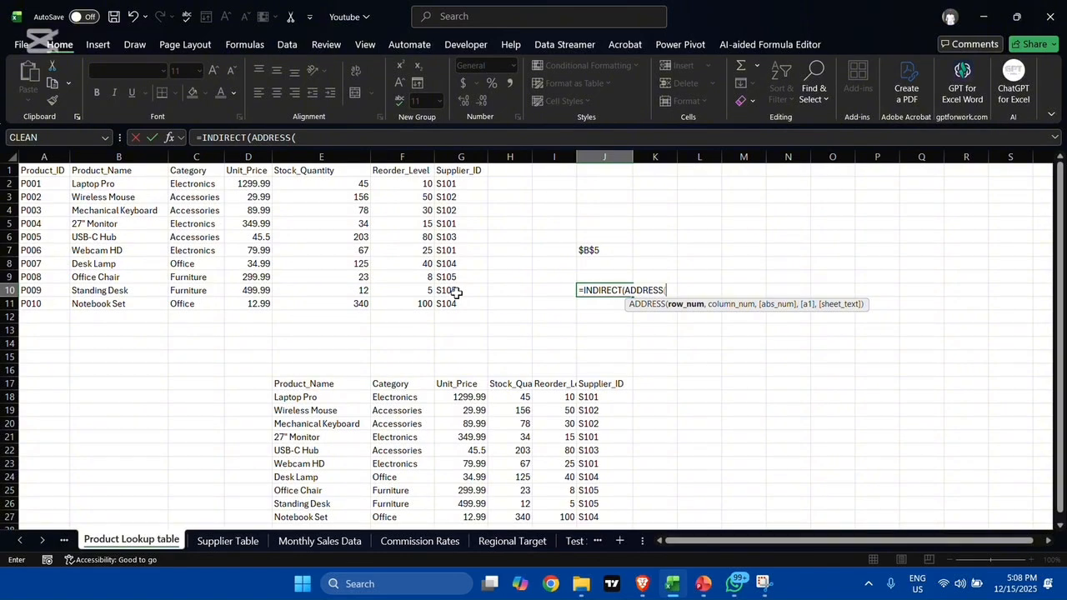
{"action": "type", "text": "5,"}
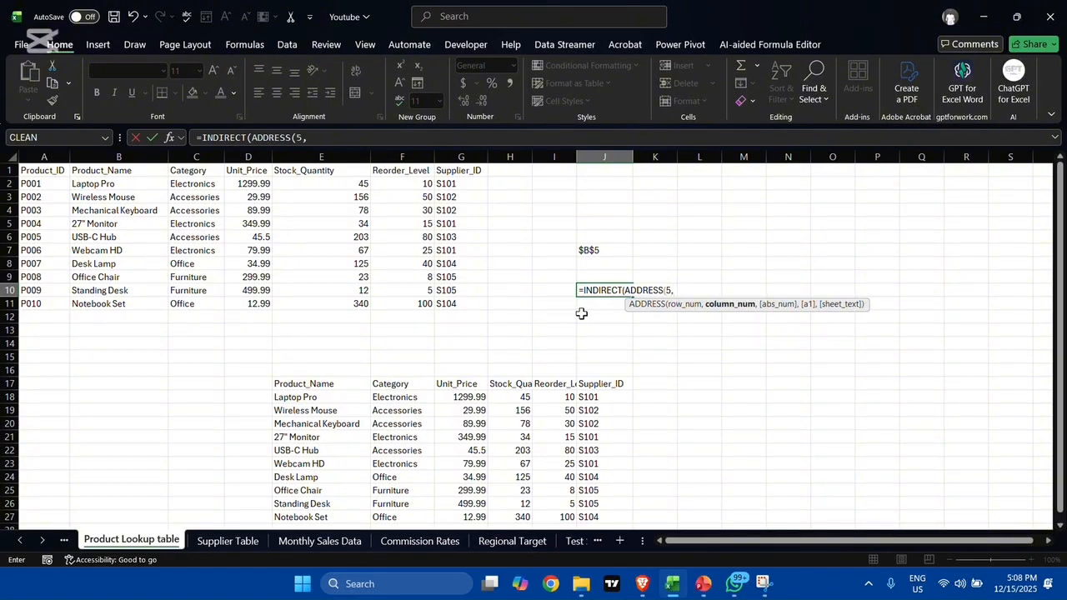
{"action": "type", "text": "2))"}
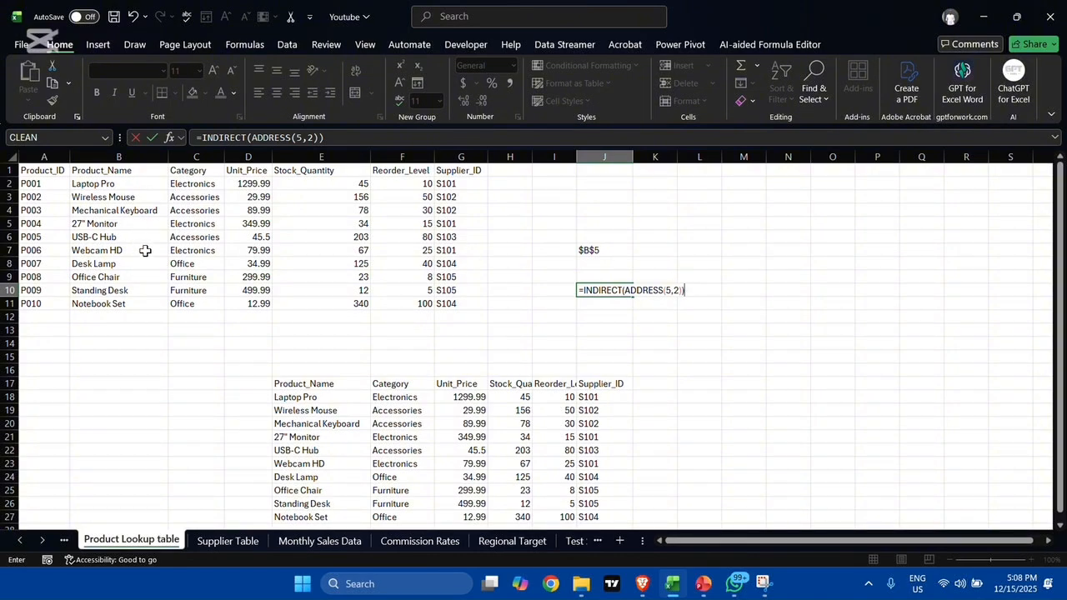
{"action": "key", "text": "Return"}
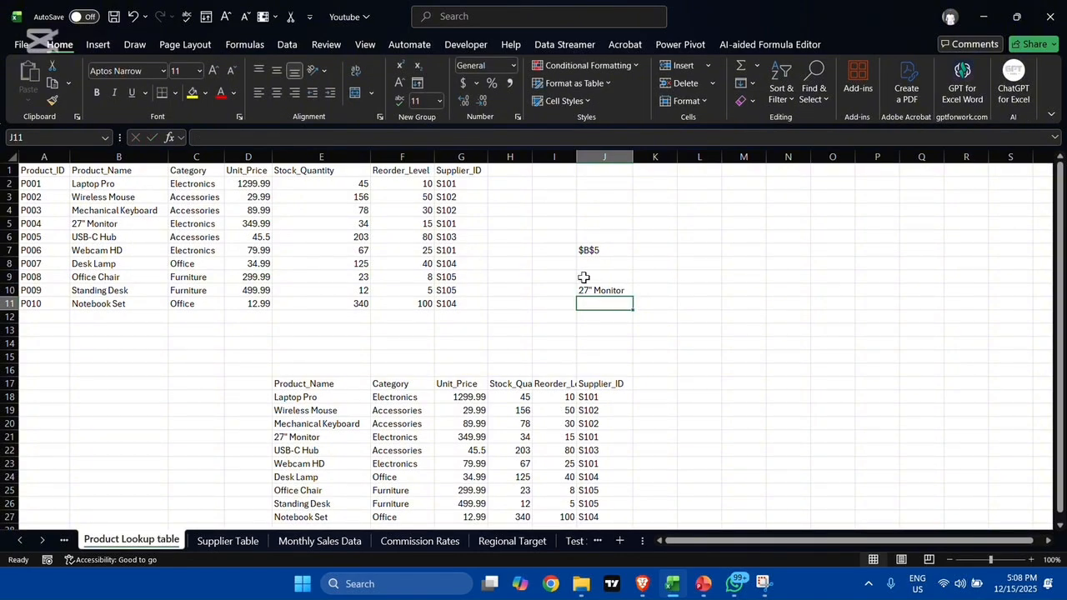
{"action": "left_click", "coordinate": [597, 290]}
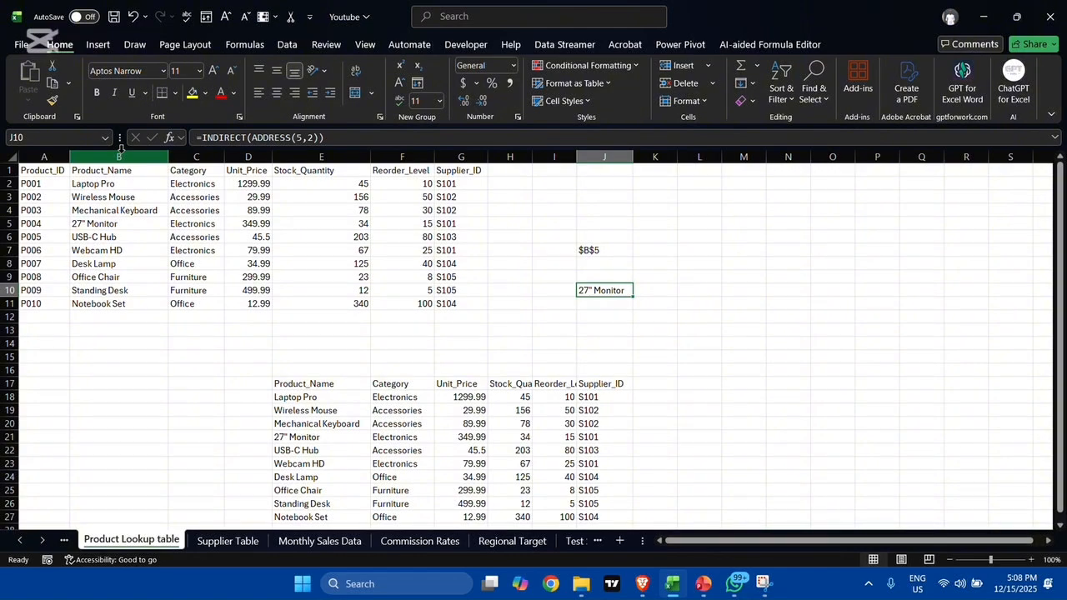
{"action": "left_click", "coordinate": [121, 223]}
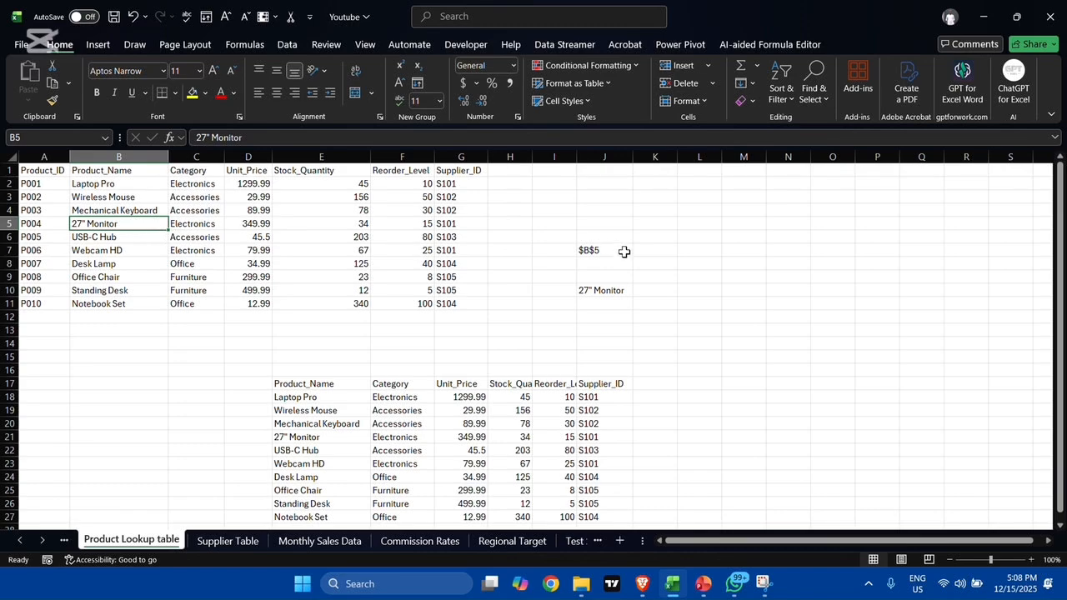
{"action": "left_click", "coordinate": [619, 293]}
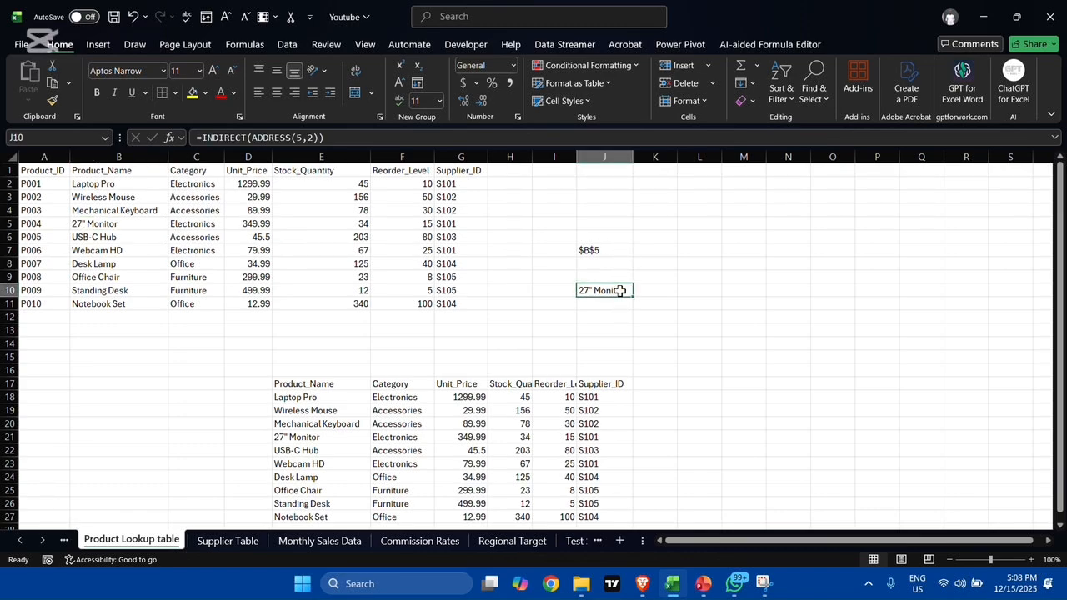